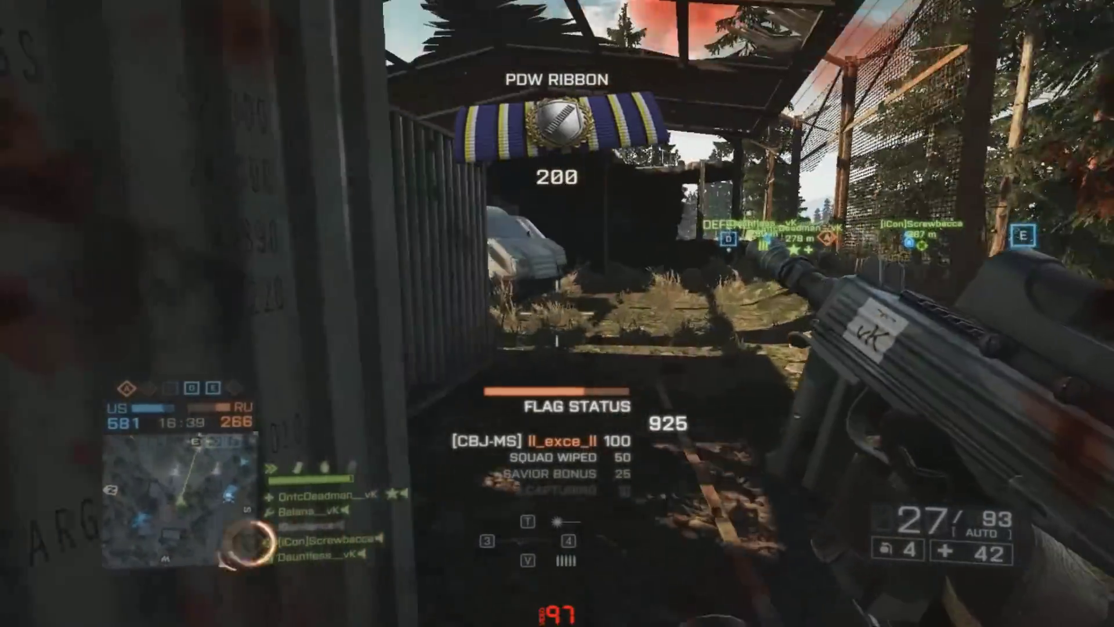
Push through the container corridor into the flag zone and hold it until the flag is neutralized
key("r")
key("w")
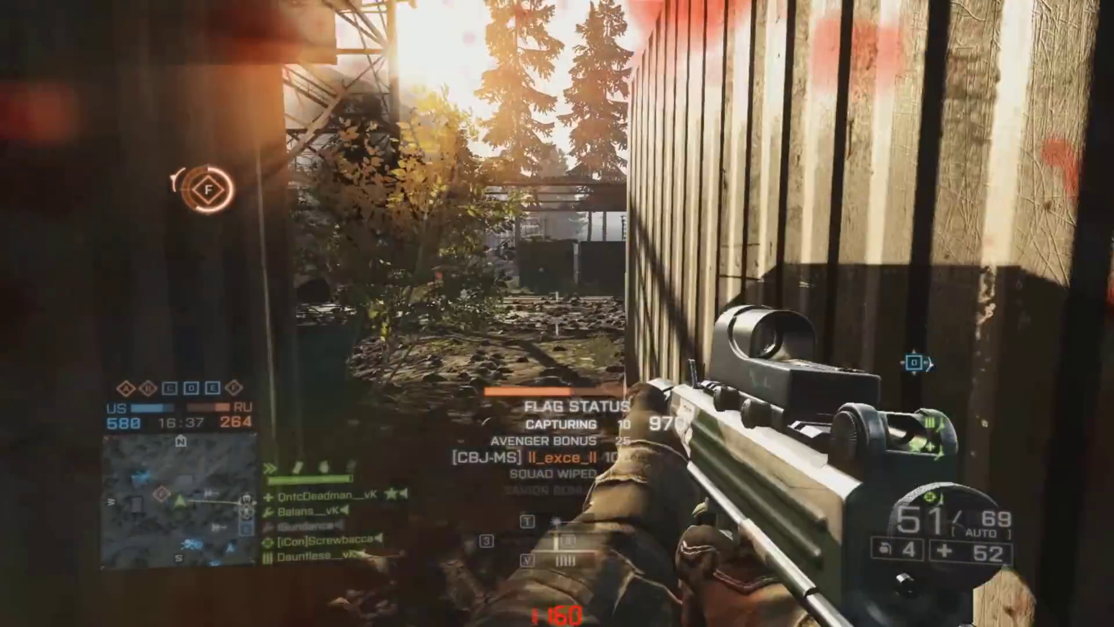
key("w")
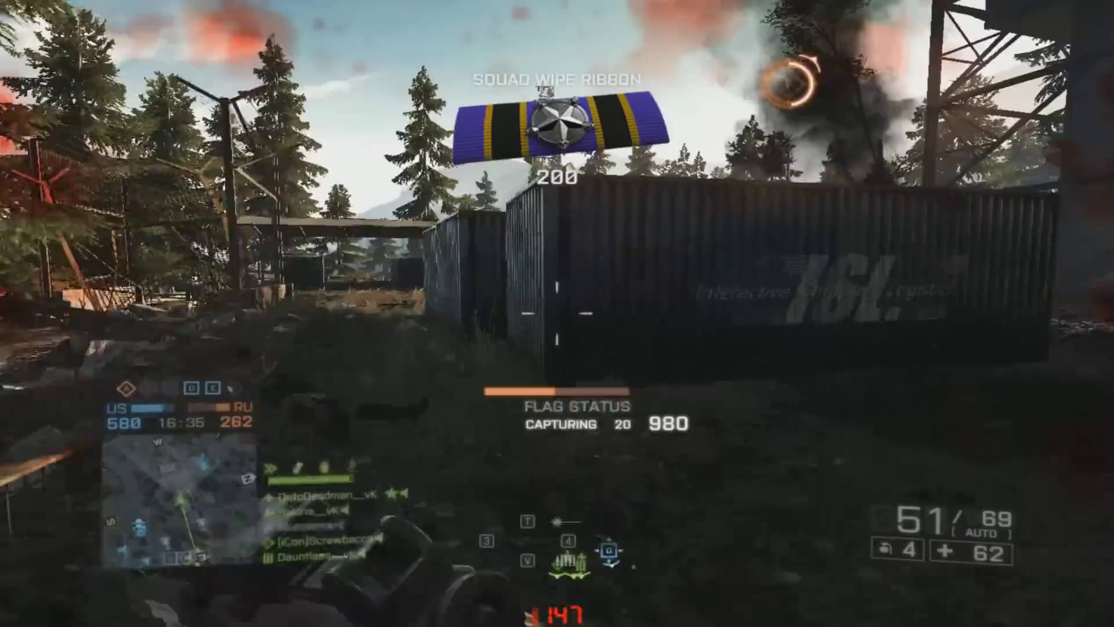
key("w")
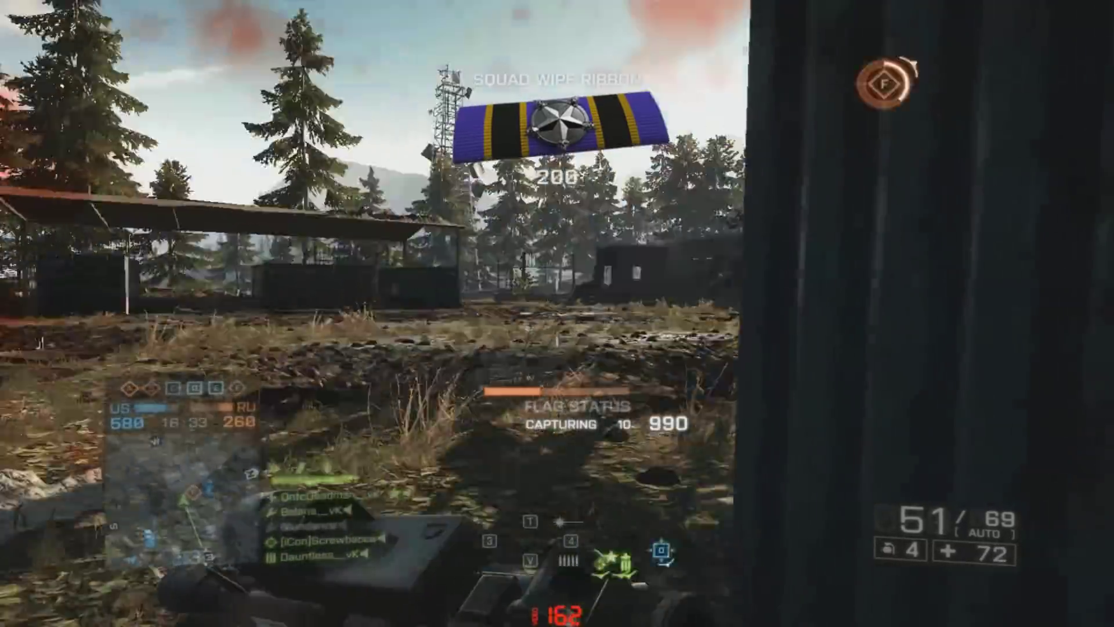
key("w")
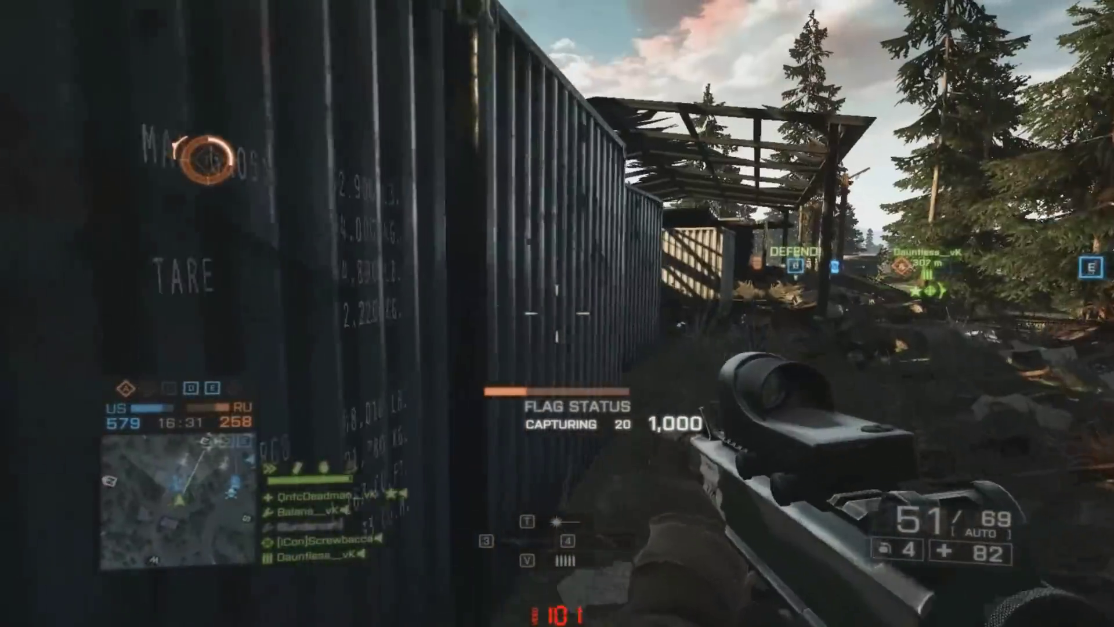
key("w")
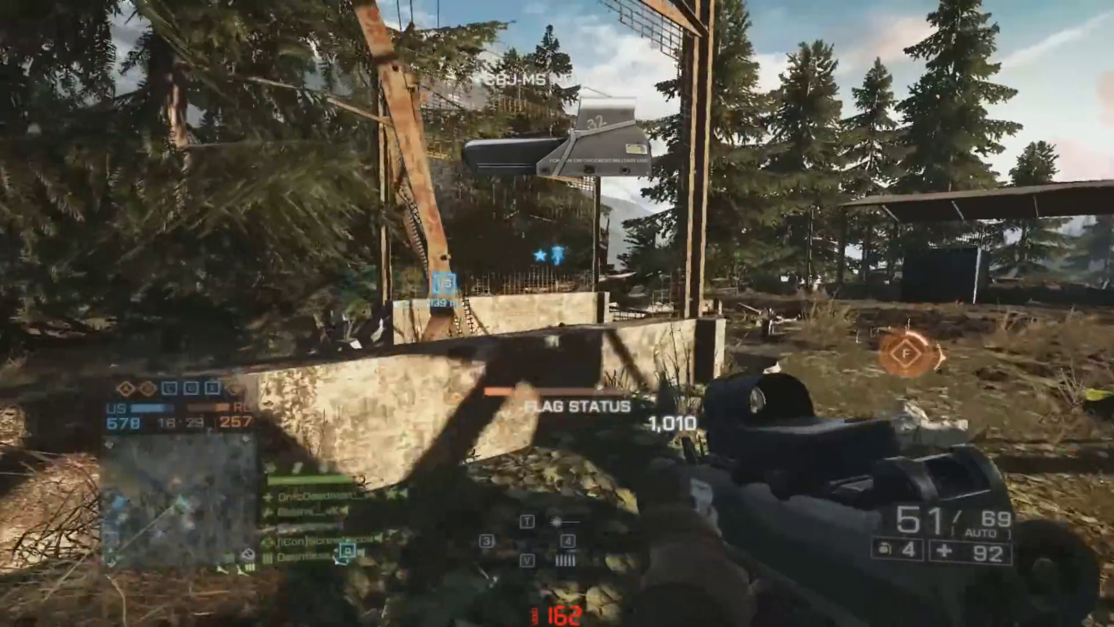
key("w")
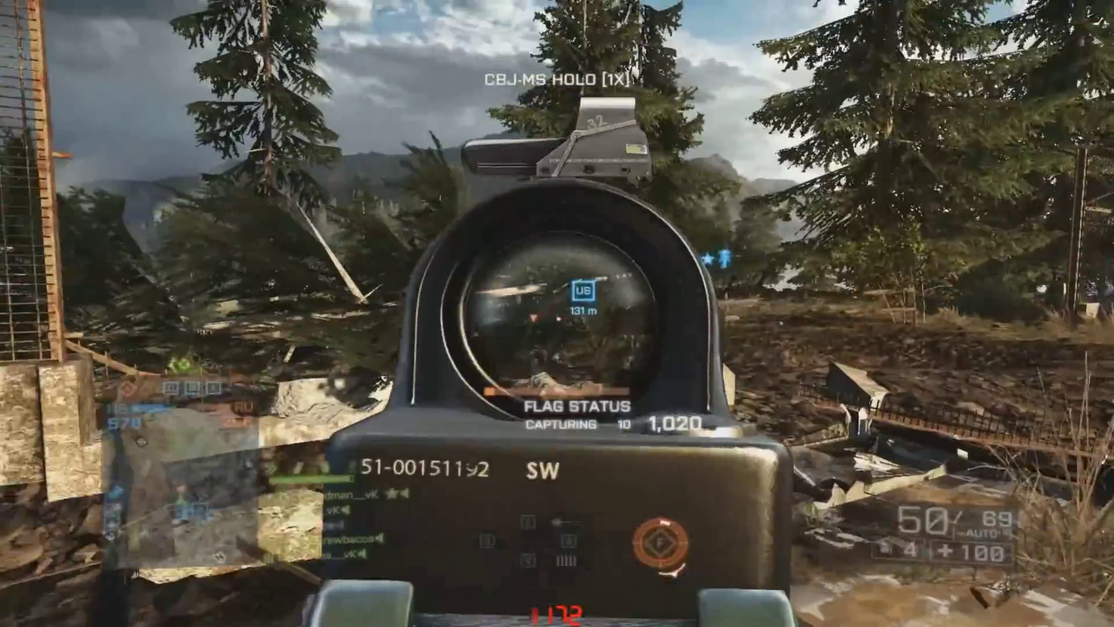
key("w")
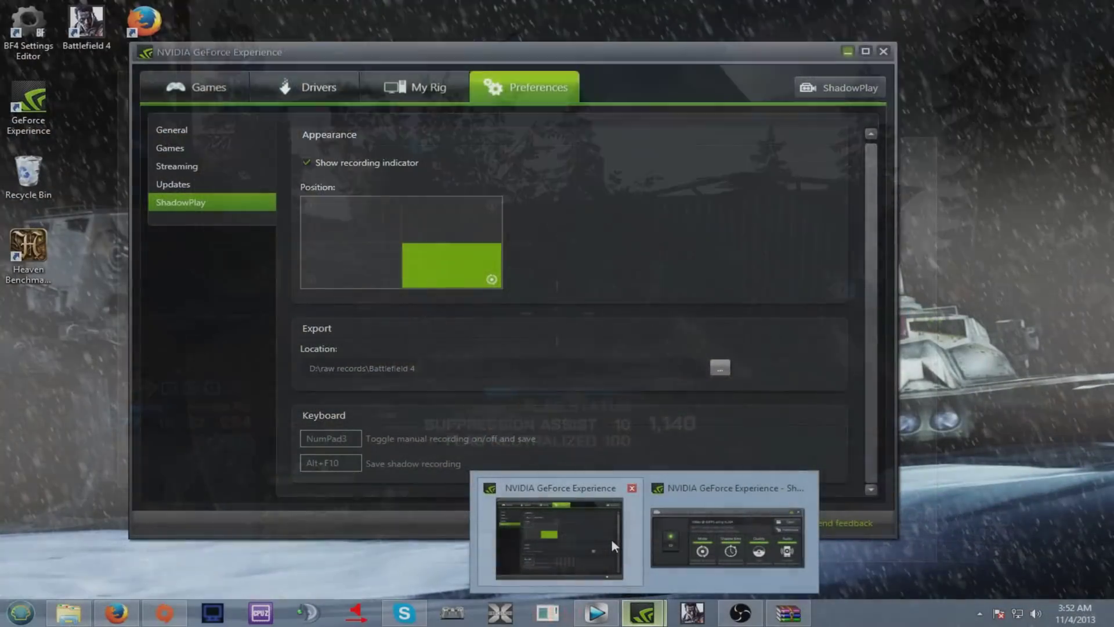
Bring GeForce Experience forward, open the ShadowPlay panel and switch ShadowPlay recording off
mouse_move(682, 531)
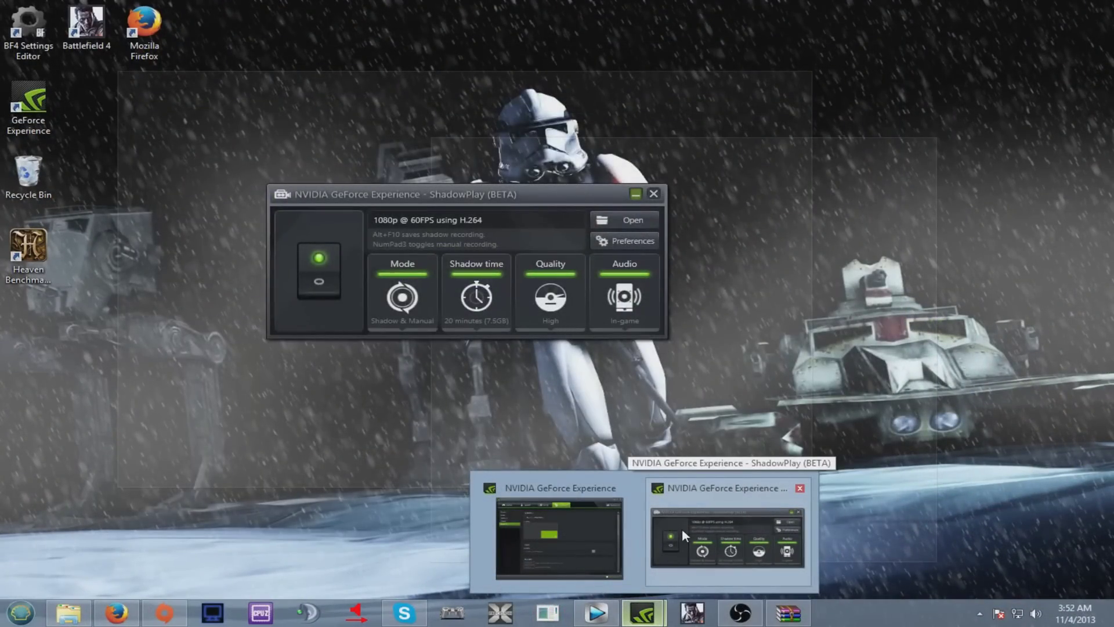
mouse_move(619, 532)
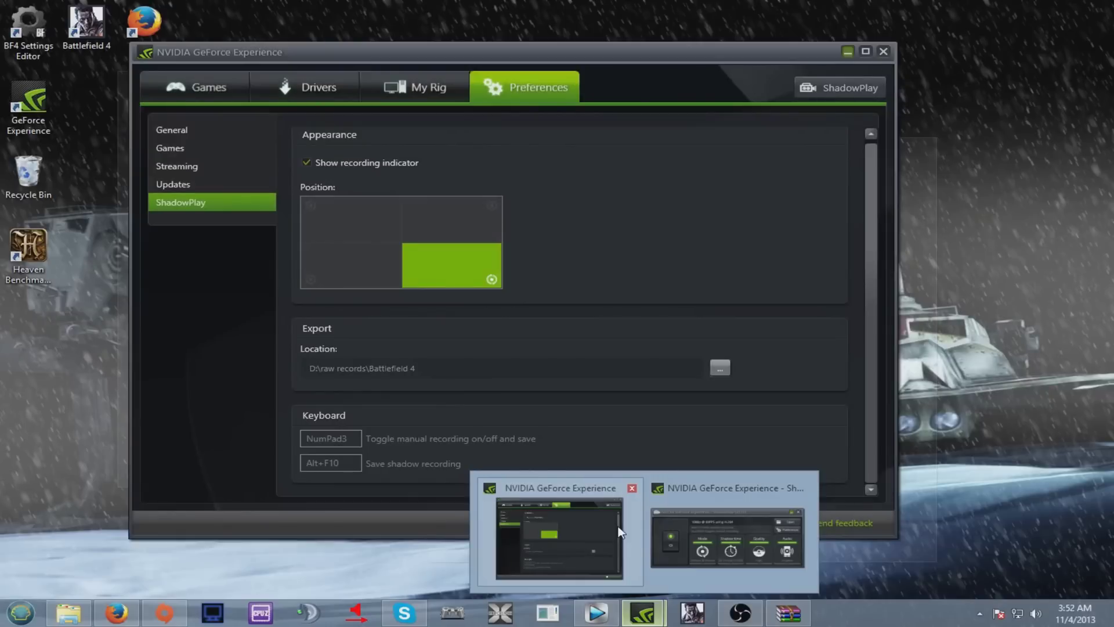
left_click(619, 532)
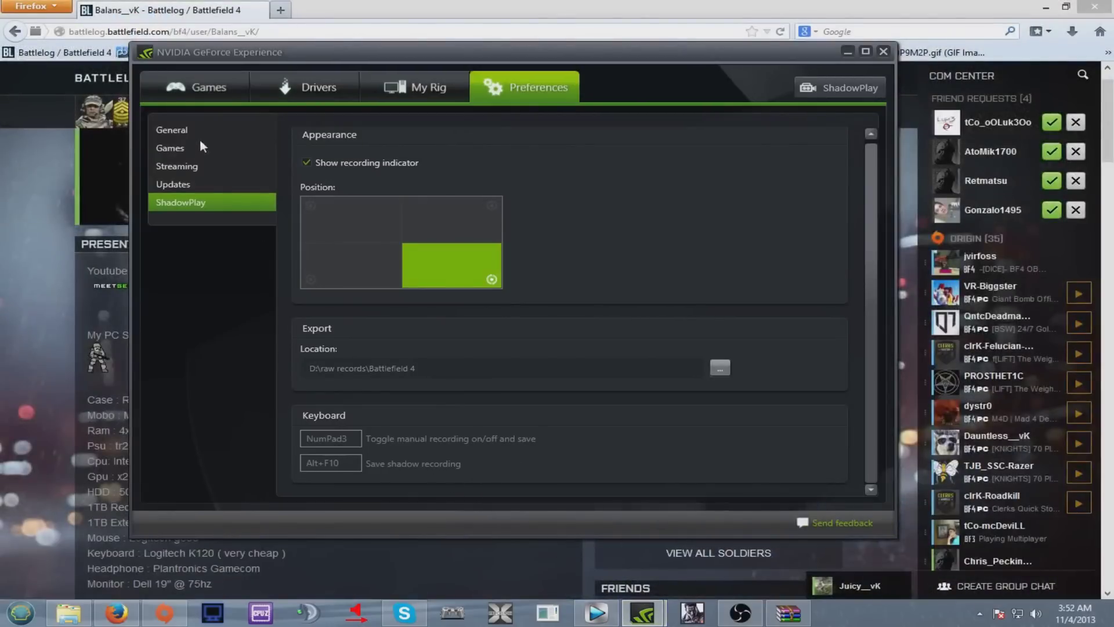
left_click(827, 85)
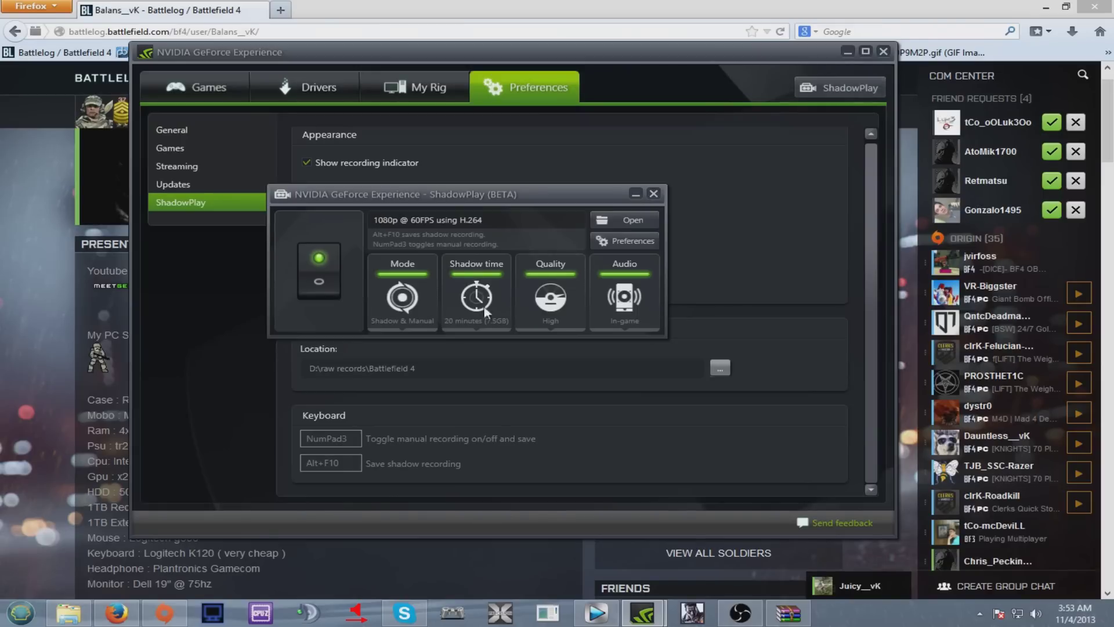
left_click(338, 282)
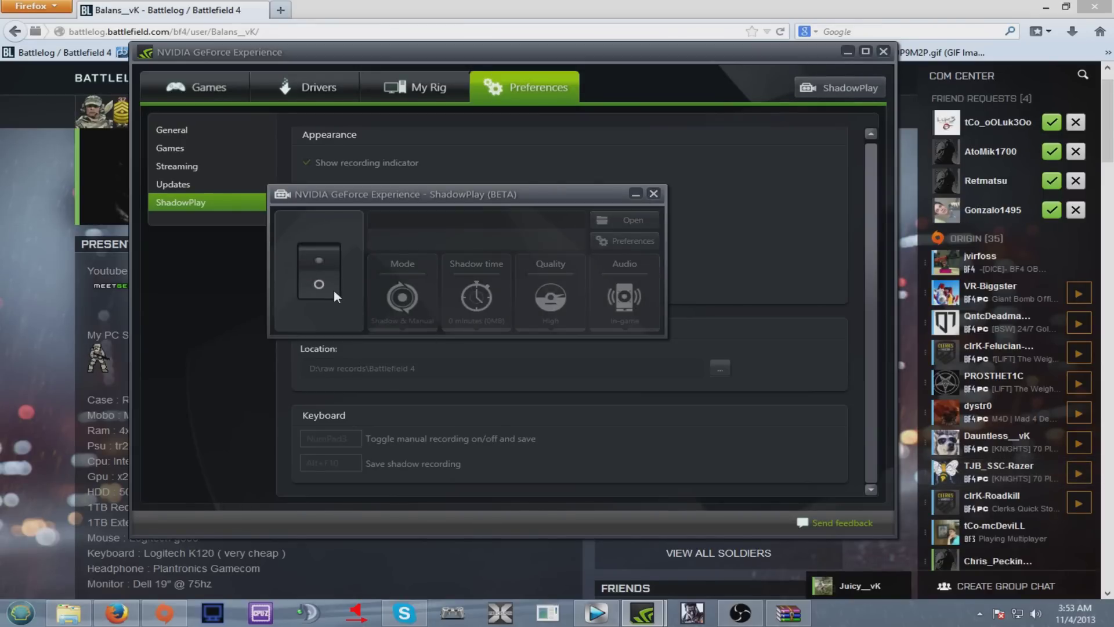
Switch ShadowPlay on, keeping Shadow & Manual mode, 20-minute shadow time and In-game audio
left_click(322, 258)
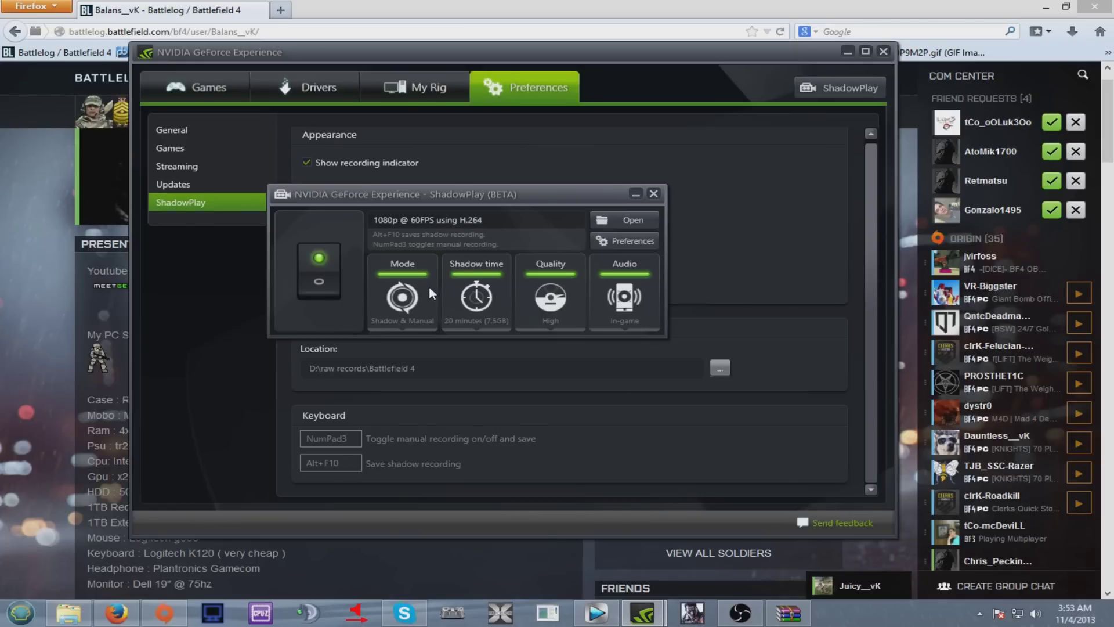
left_click(402, 270)
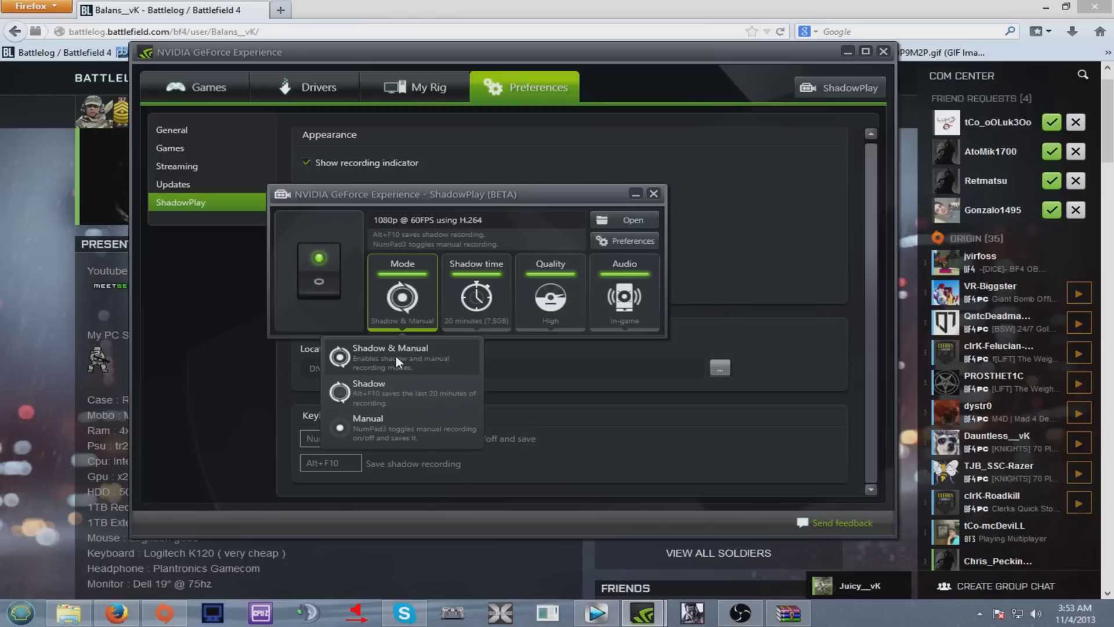
left_click(396, 356)
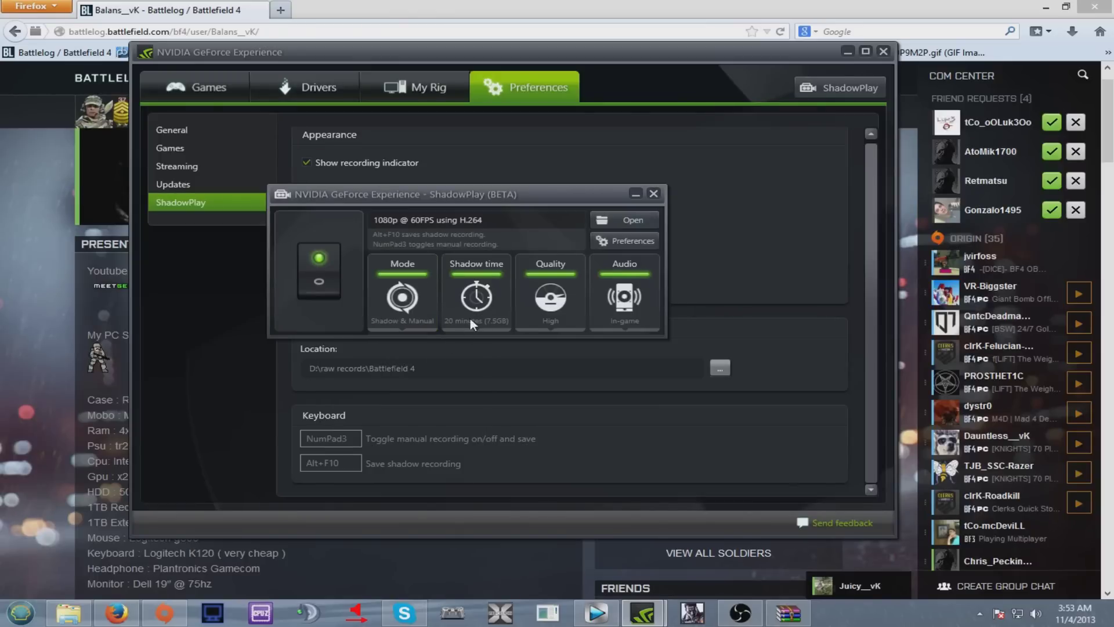
left_click(425, 306)
left_click(486, 278)
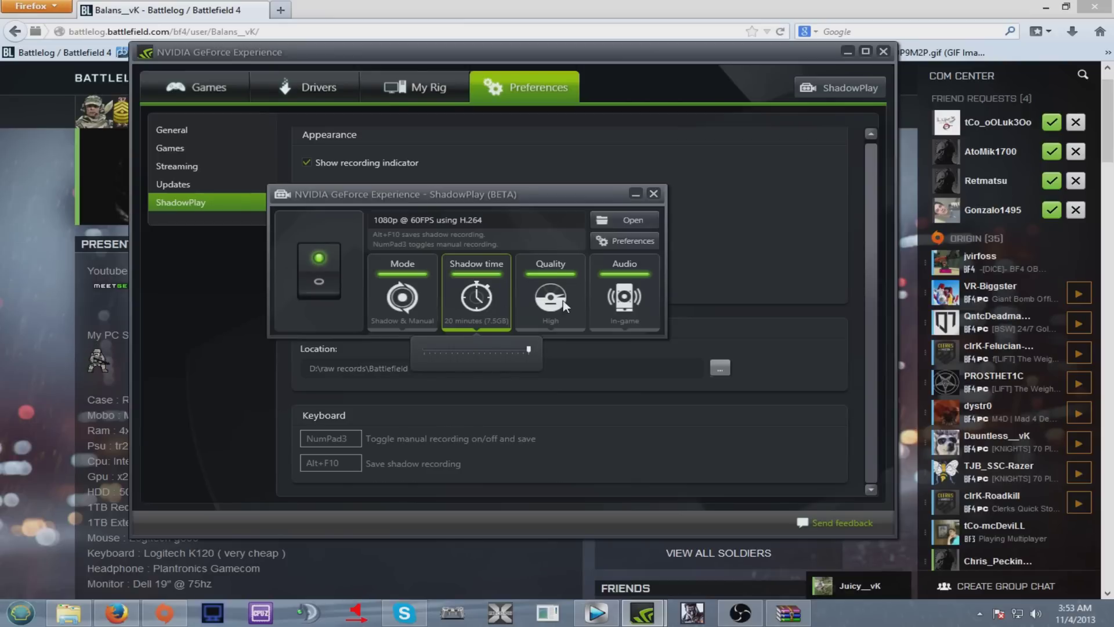
mouse_move(566, 306)
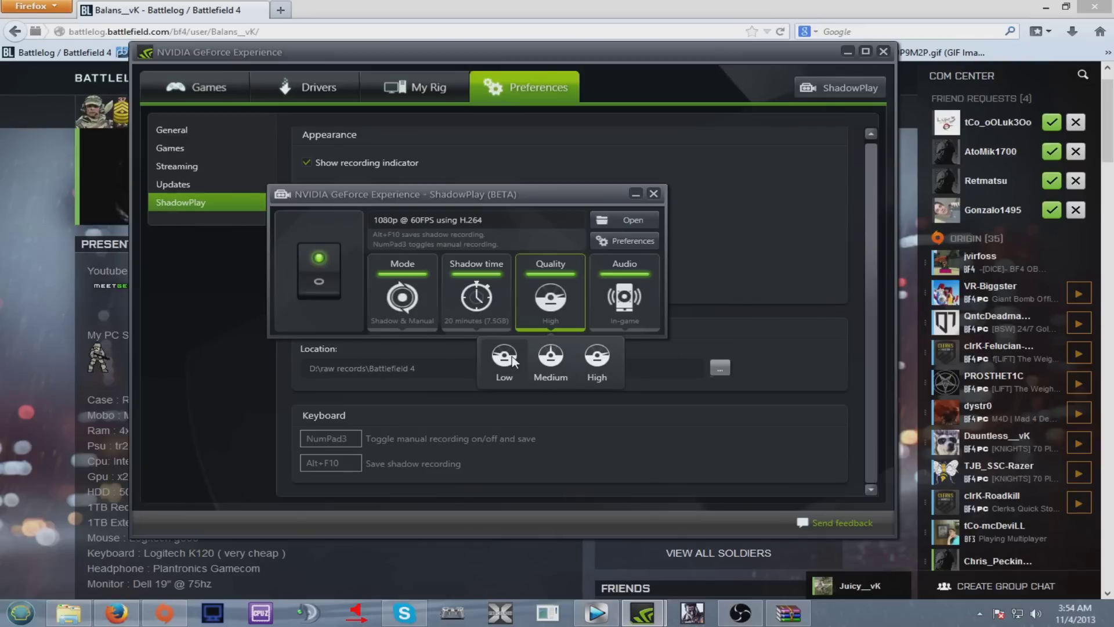
left_click(619, 303)
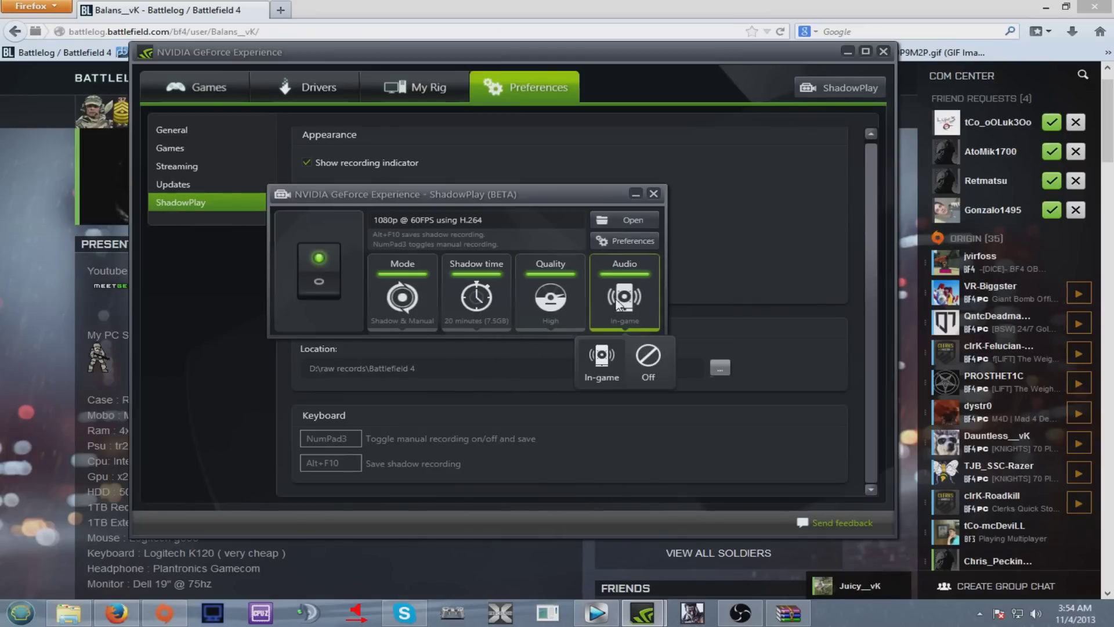
left_click(598, 368)
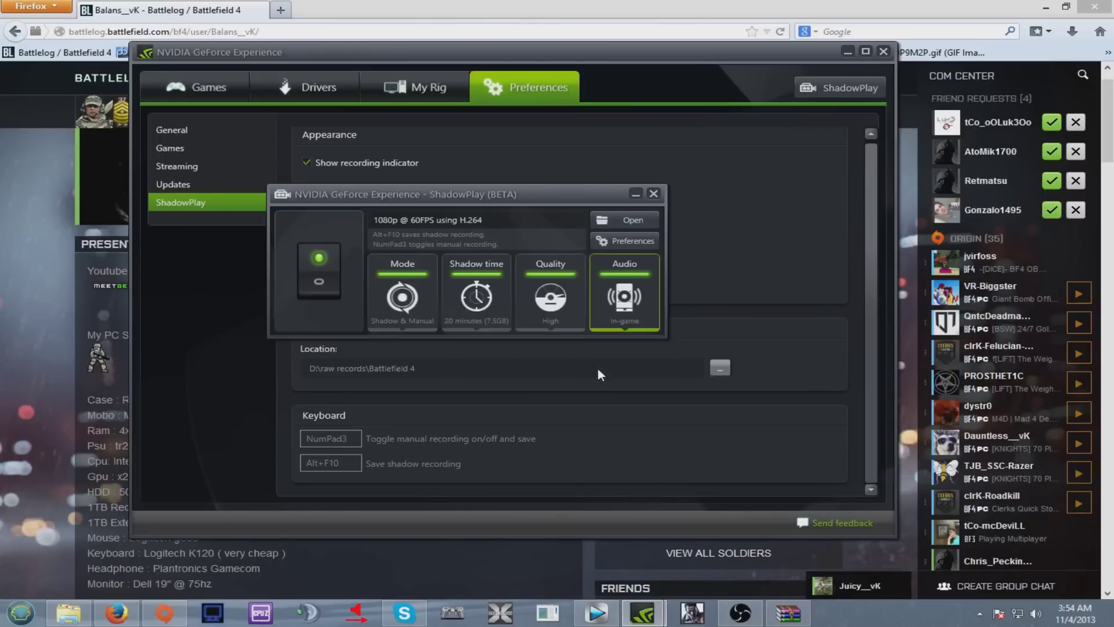
In ShadowPlay preferences, toggle the recording indicator off and back on, keeping the current export folder
left_click(627, 239)
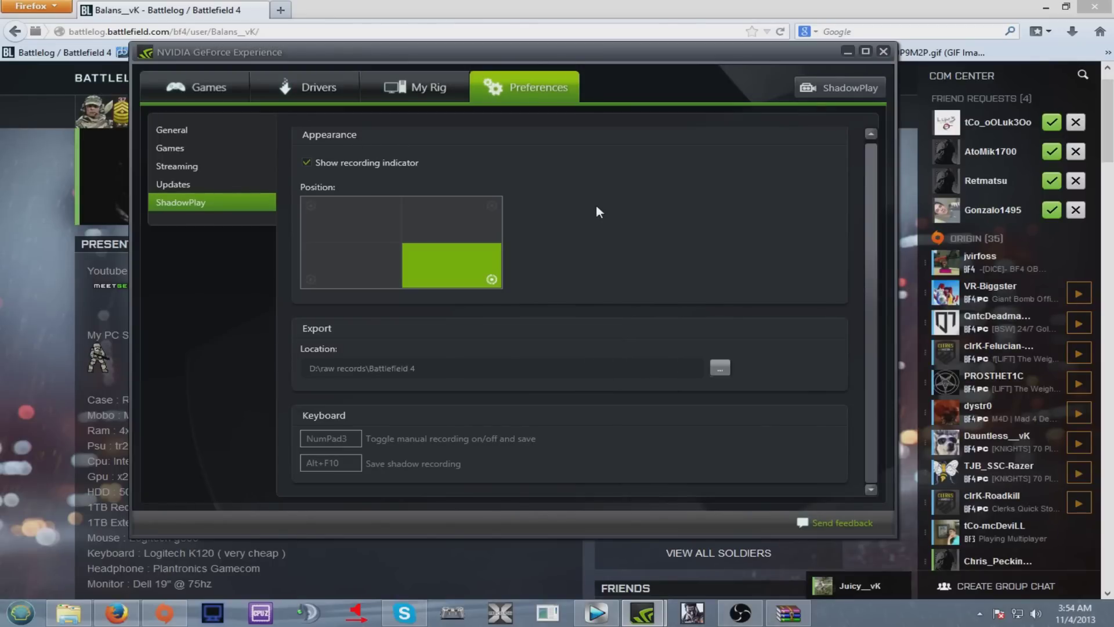
left_click(307, 164)
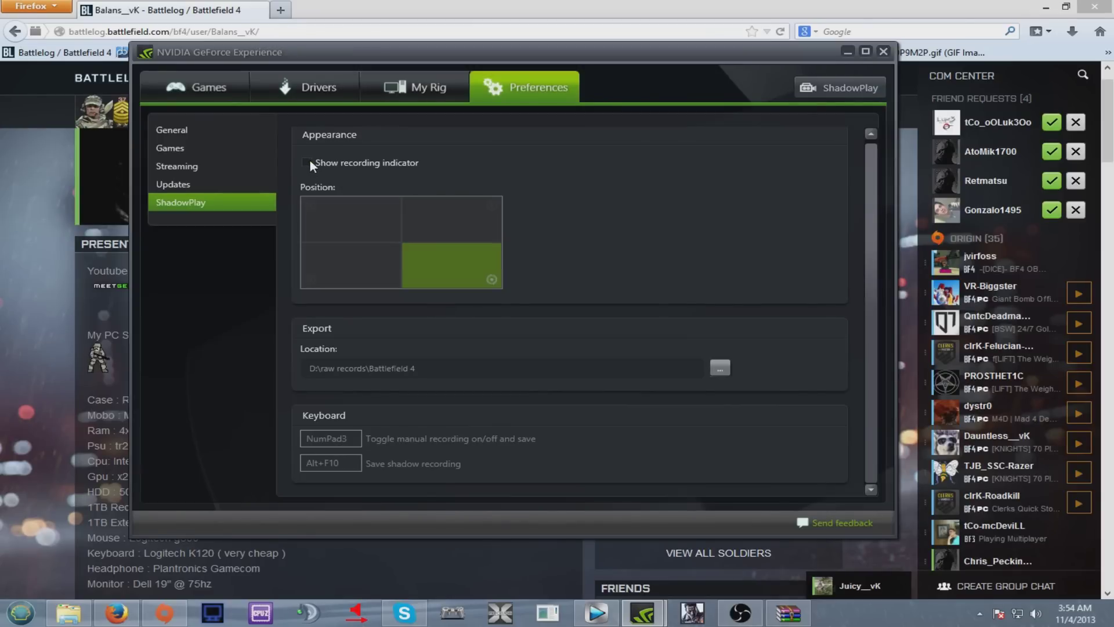
left_click(308, 162)
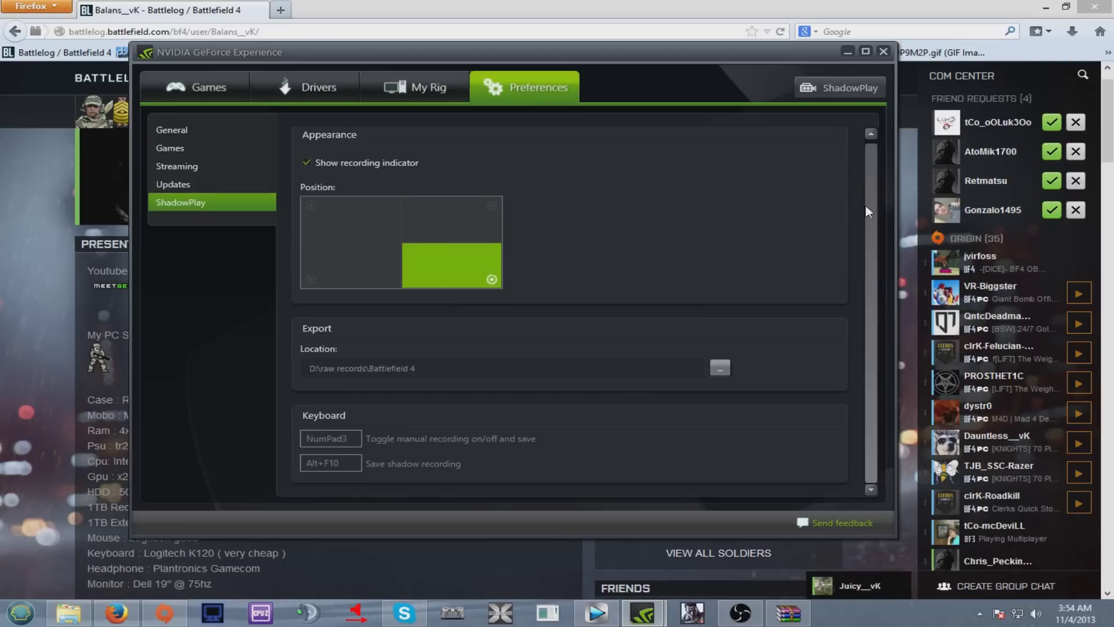
left_click(720, 367)
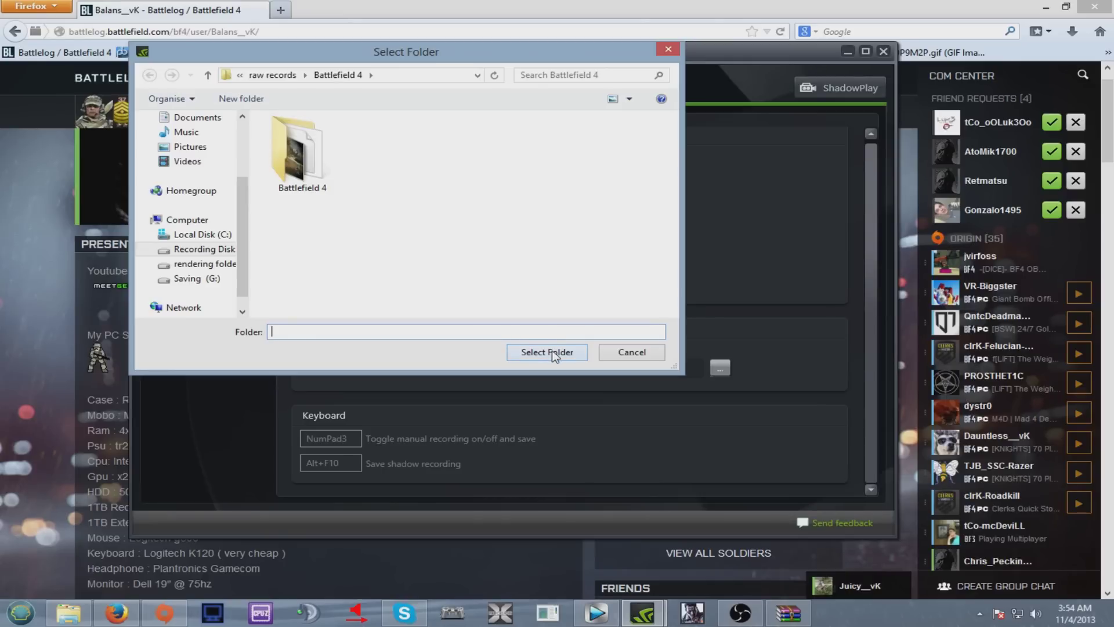
left_click(630, 356)
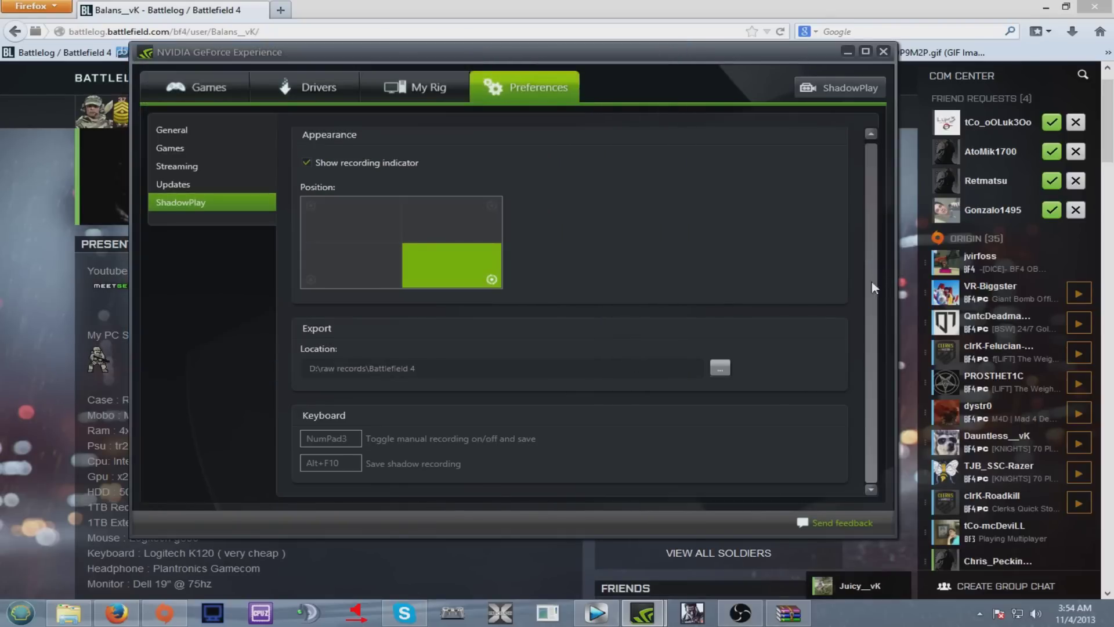
Edit the manual recording hotkey, minimize preferences and bring the vac412full.zip WinRAR window forward
left_click(345, 438)
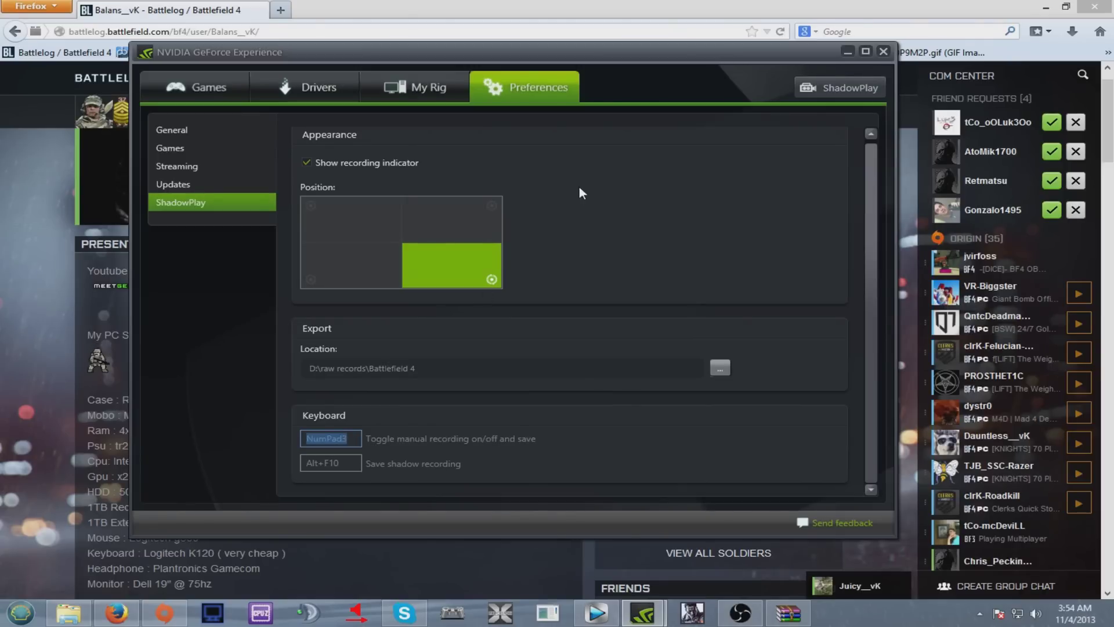
left_click(848, 53)
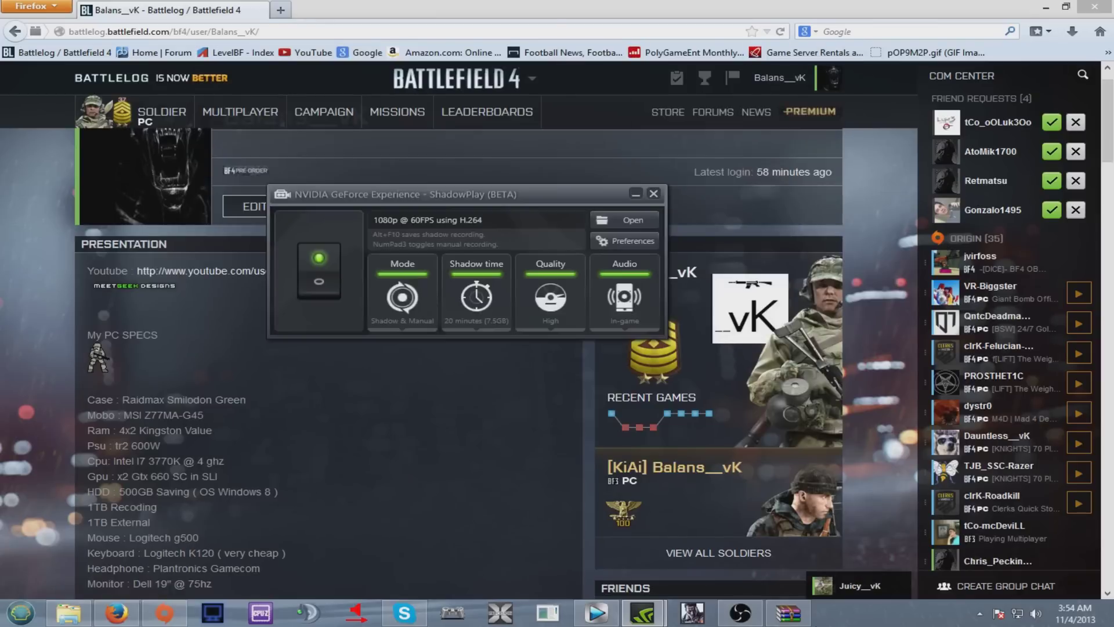
left_click(806, 621)
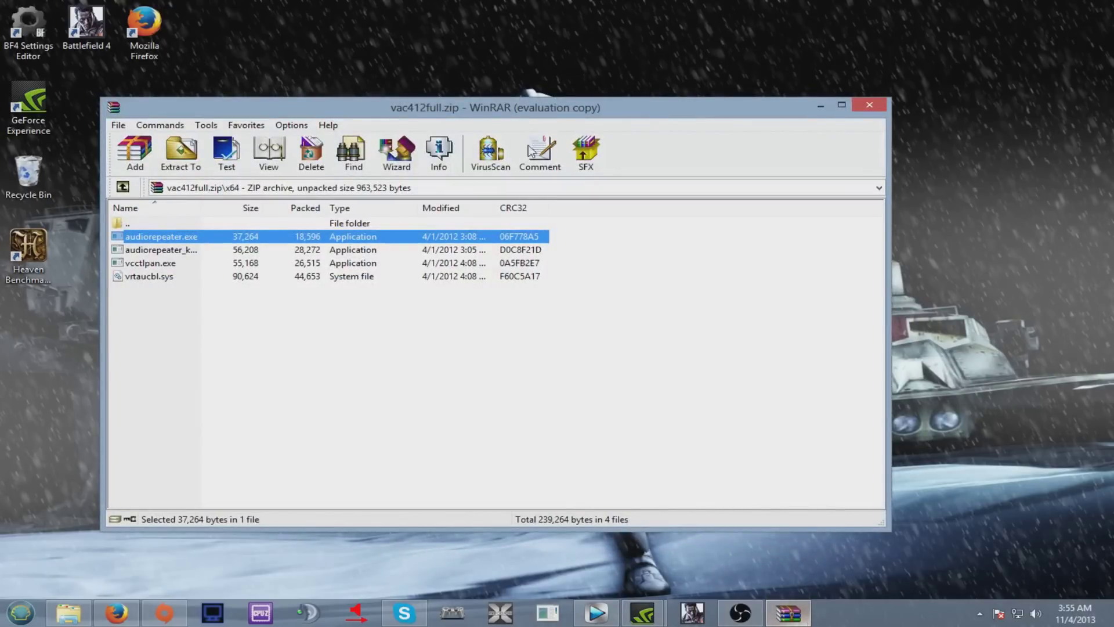
Navigate back into the x64 folder of vac412full.zip and run vcctlpan.exe
left_click(126, 190)
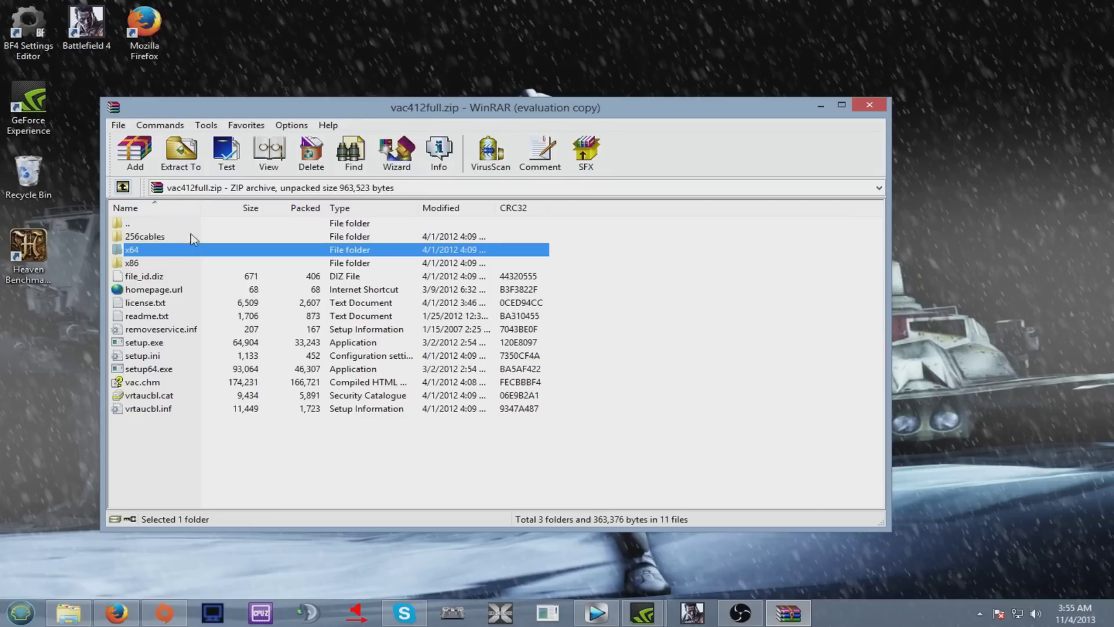
left_click(145, 371)
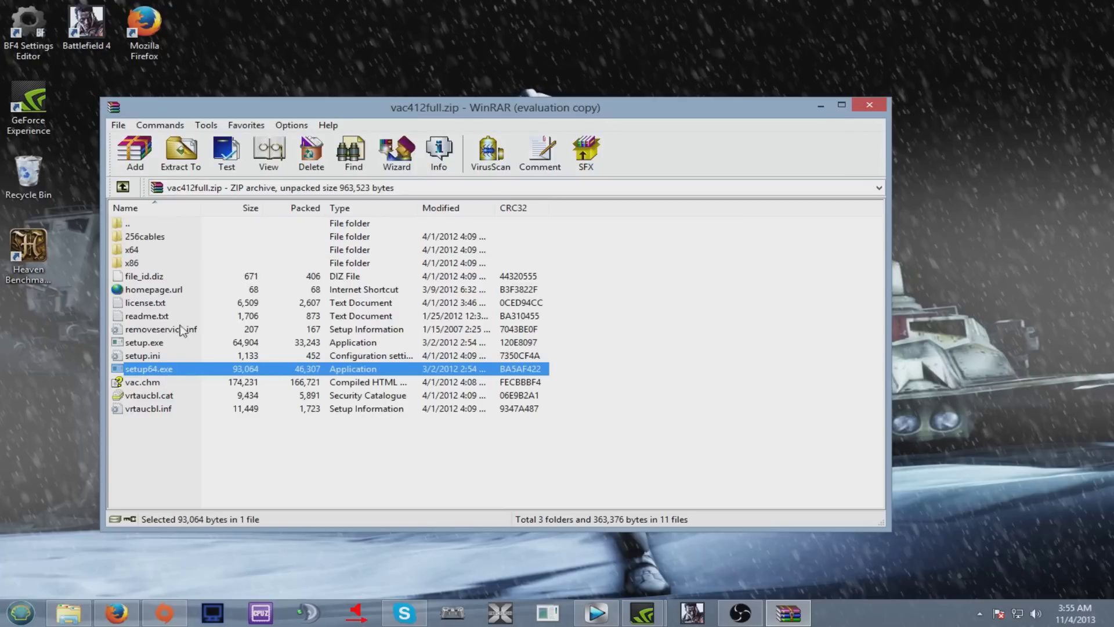
double_click(139, 251)
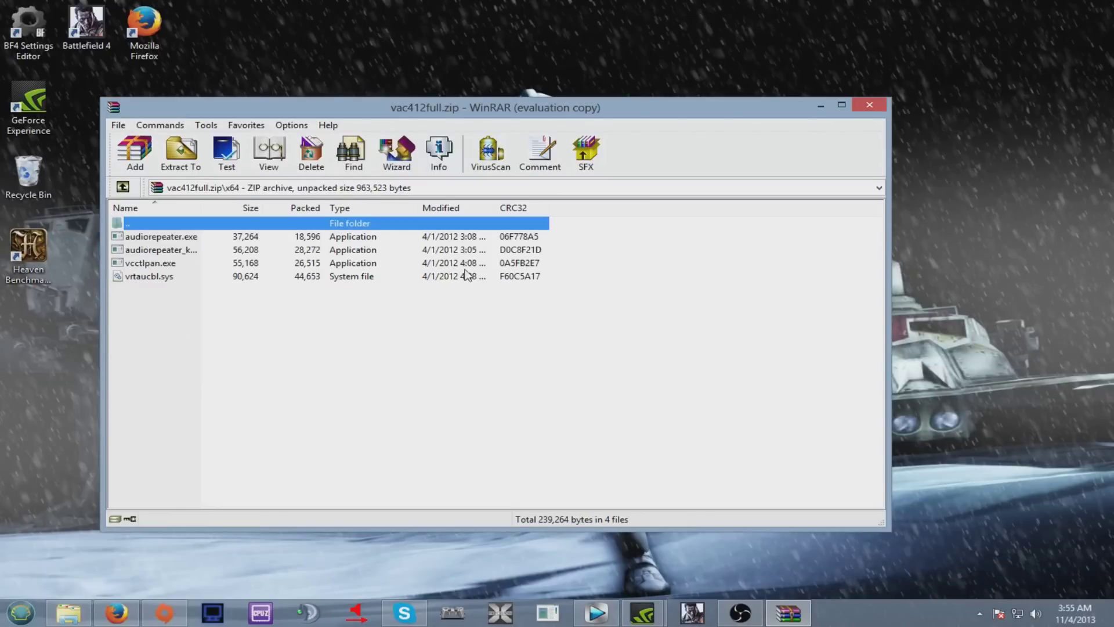
left_click(161, 264)
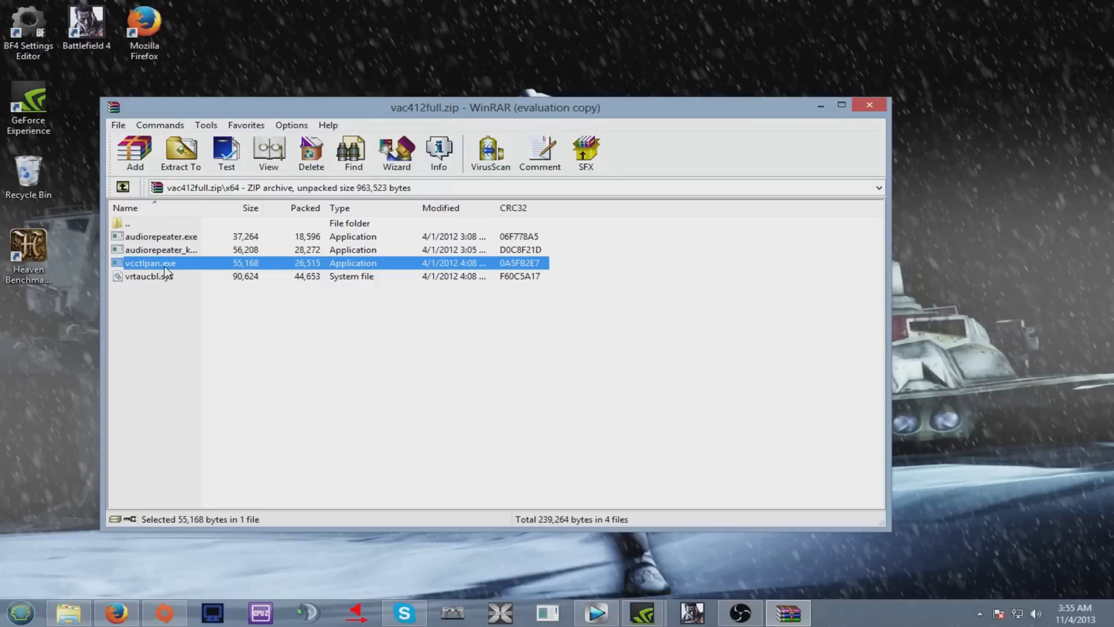
double_click(165, 266)
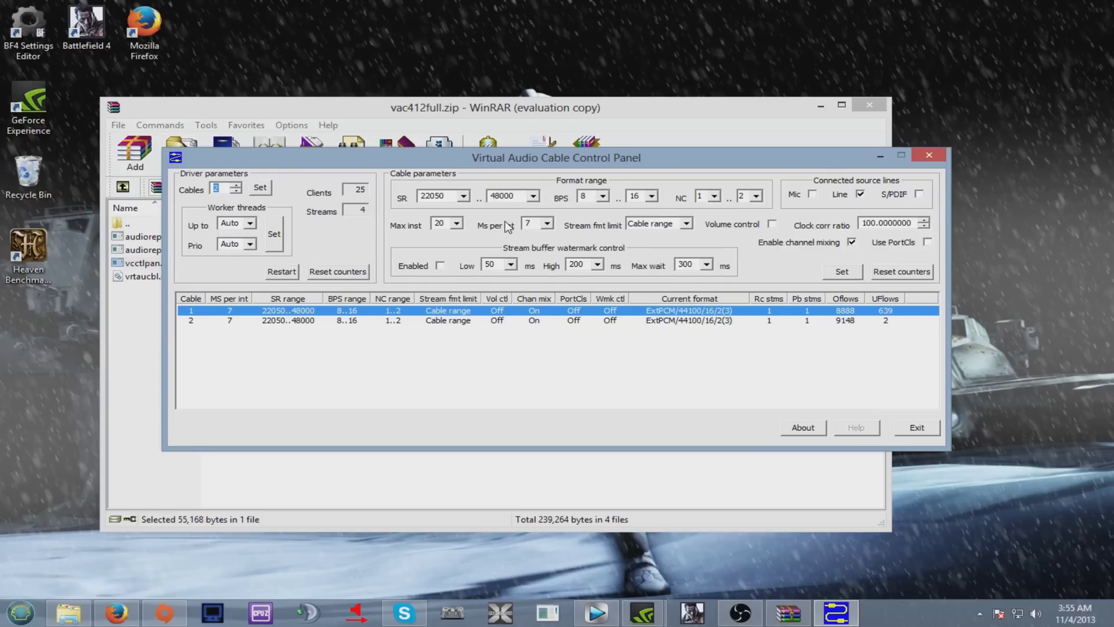
Close the Virtual Audio Cable Control Panel after reviewing its two cables
left_click(940, 155)
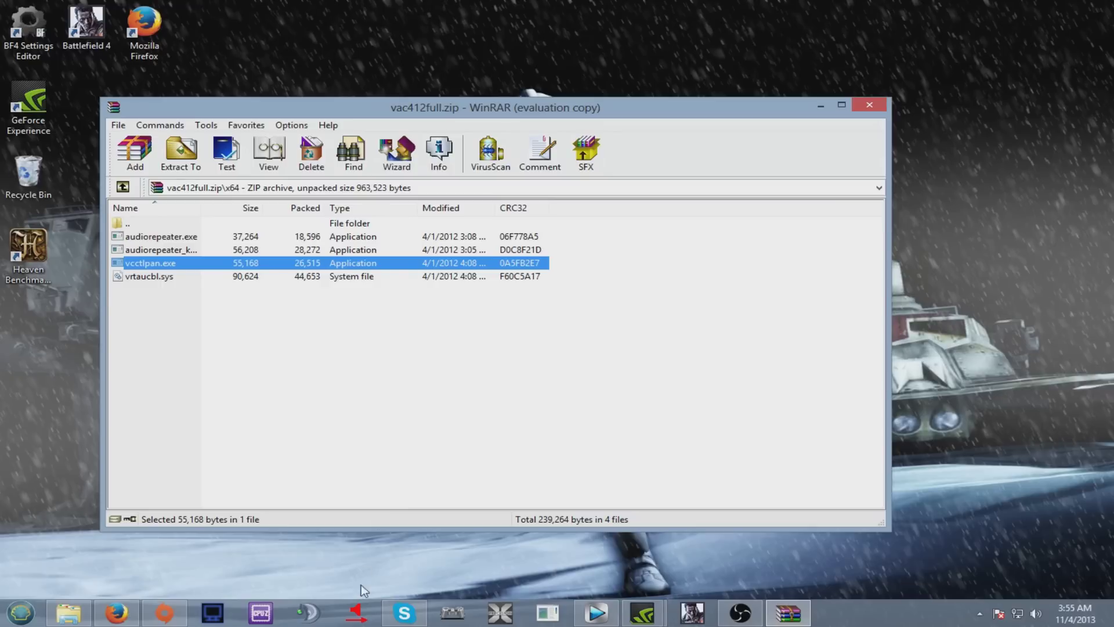
Bring up Audio Repeater and launch a second Audio Repeater (MME) instance from its taskbar menu
left_click(358, 615)
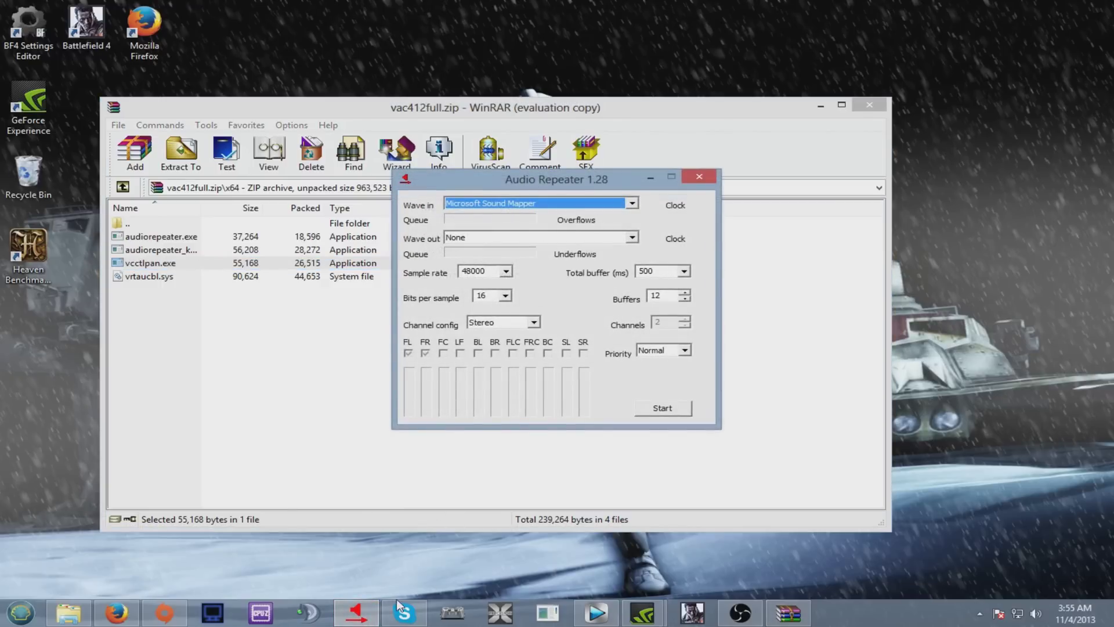
left_click_drag(508, 174, 434, 187)
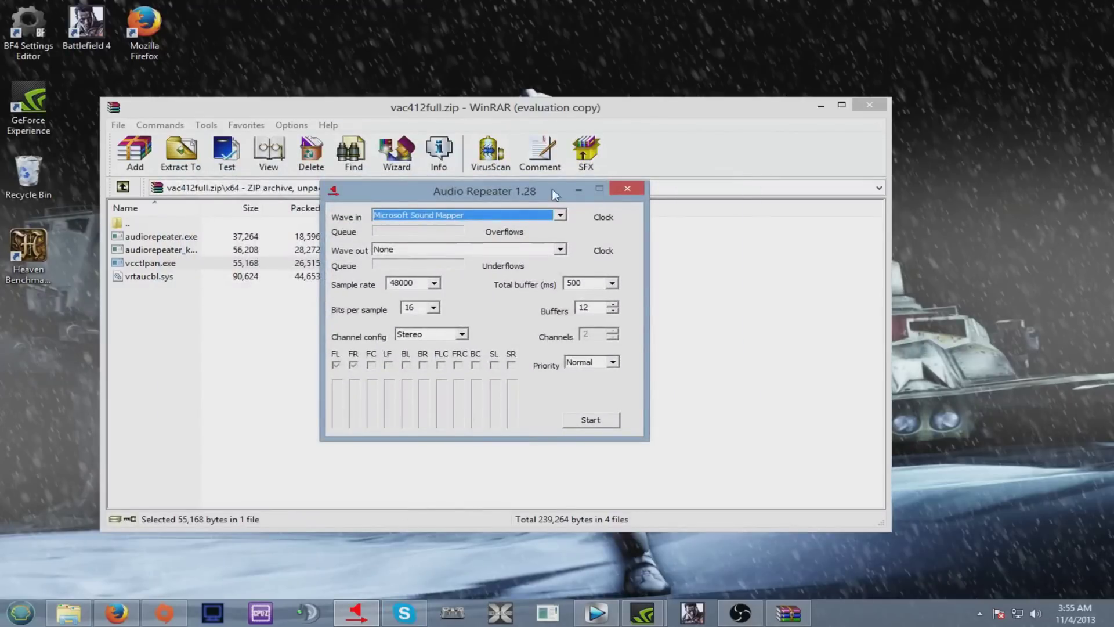
right_click(358, 614)
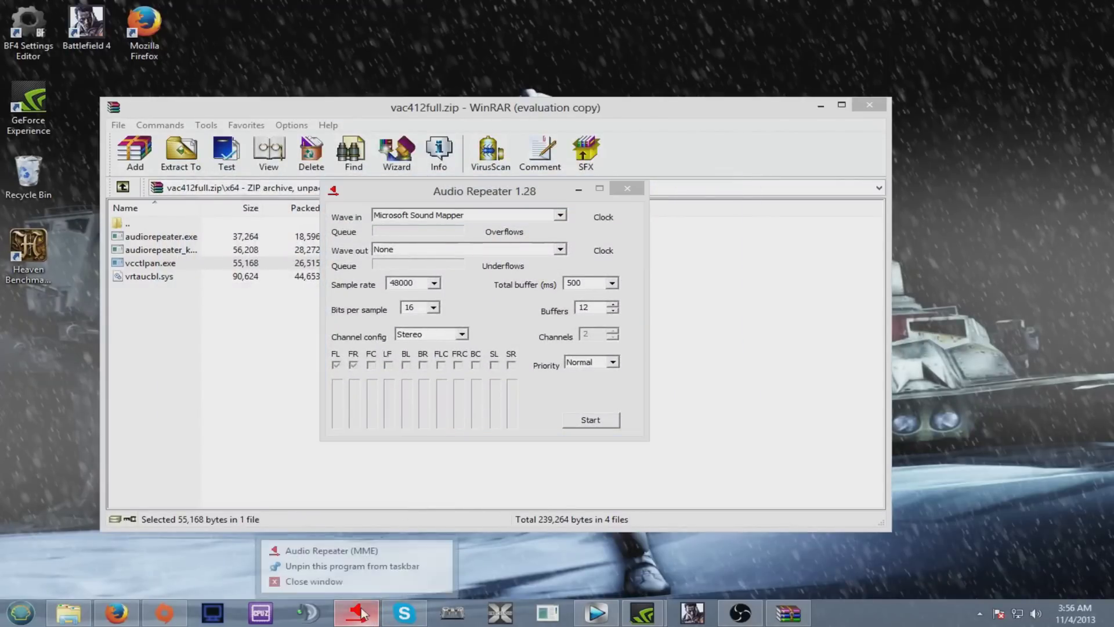
left_click(331, 539)
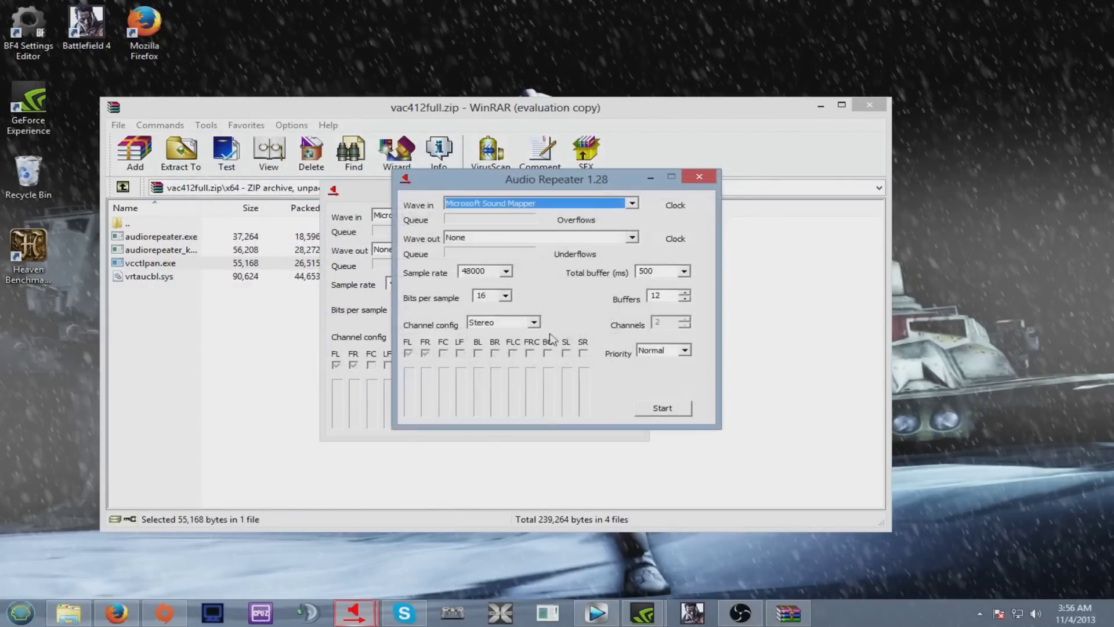
left_click(368, 197)
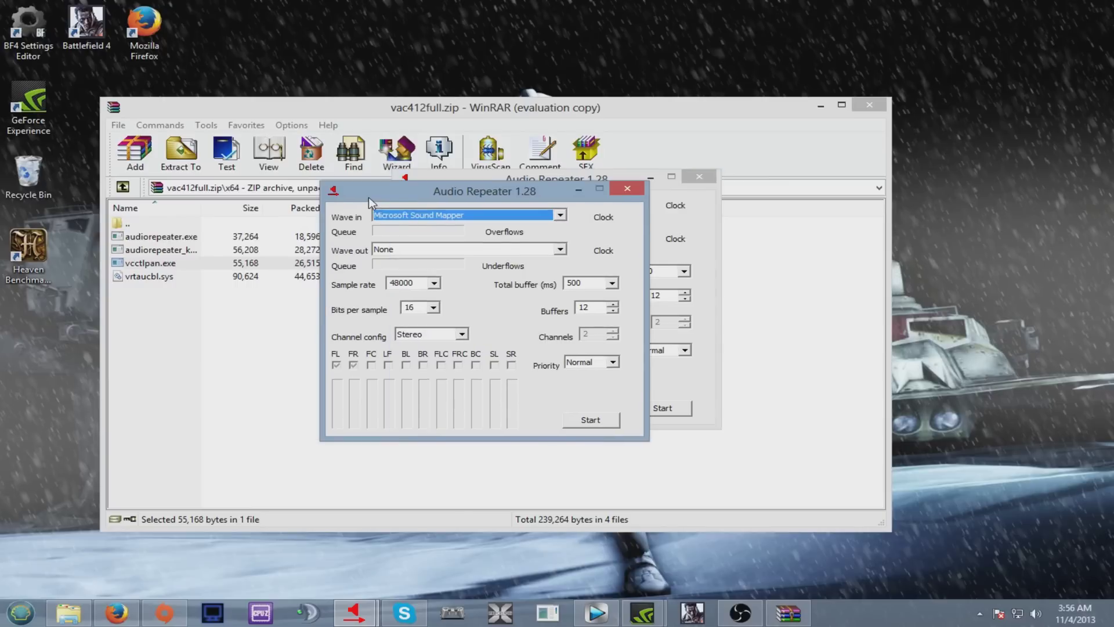
Set the first repeater to Line 1 (Virtual Audio Cable) input and Plantronics speakers output
left_click(555, 219)
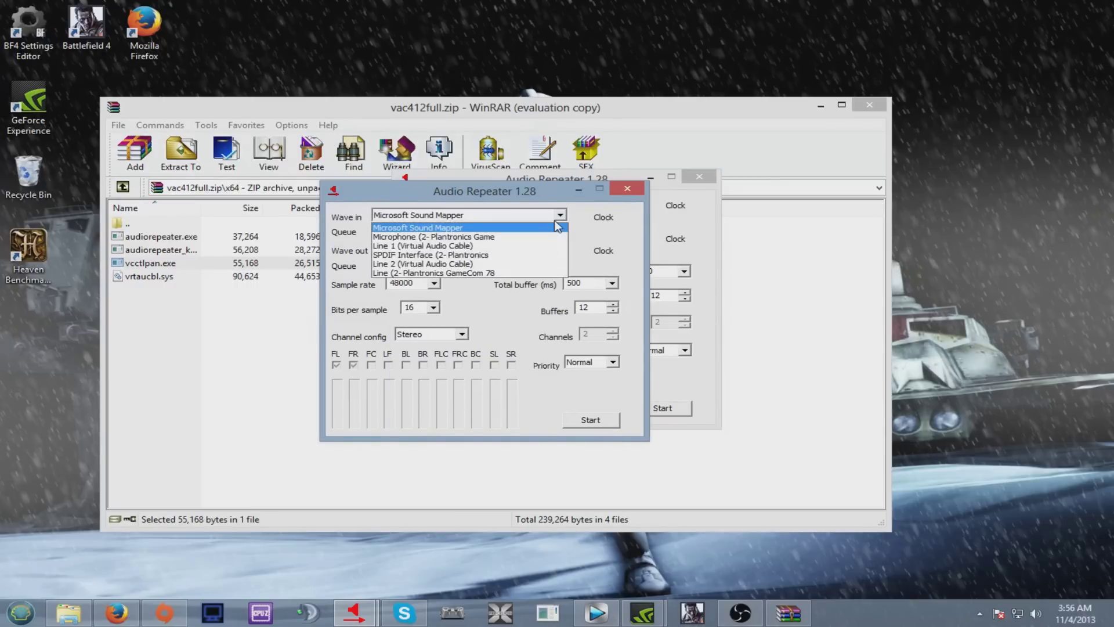
left_click(398, 246)
left_click(429, 250)
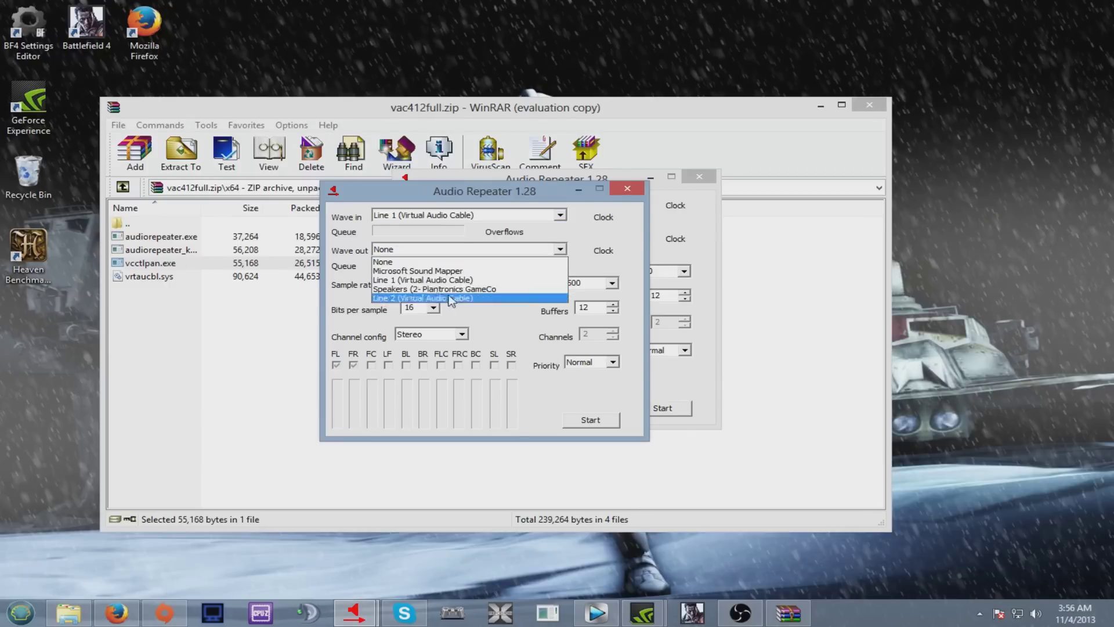
left_click(430, 289)
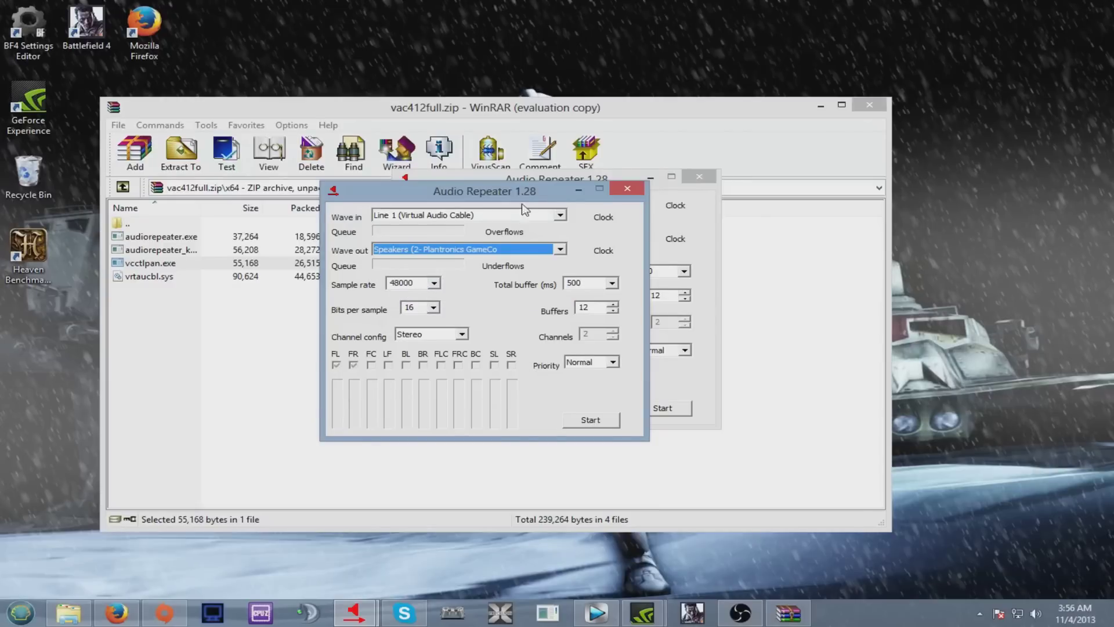
left_click_drag(521, 196, 422, 195)
Set the second repeater to Line 2 (Virtual Audio Cable) input and Plantronics speakers output
left_click(631, 203)
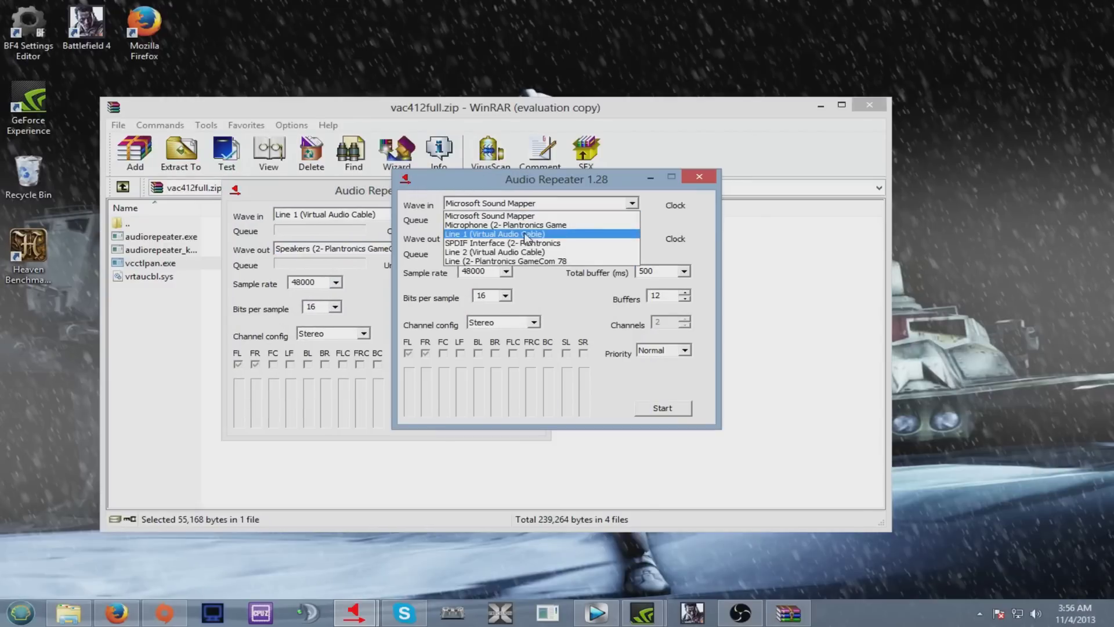
left_click(499, 253)
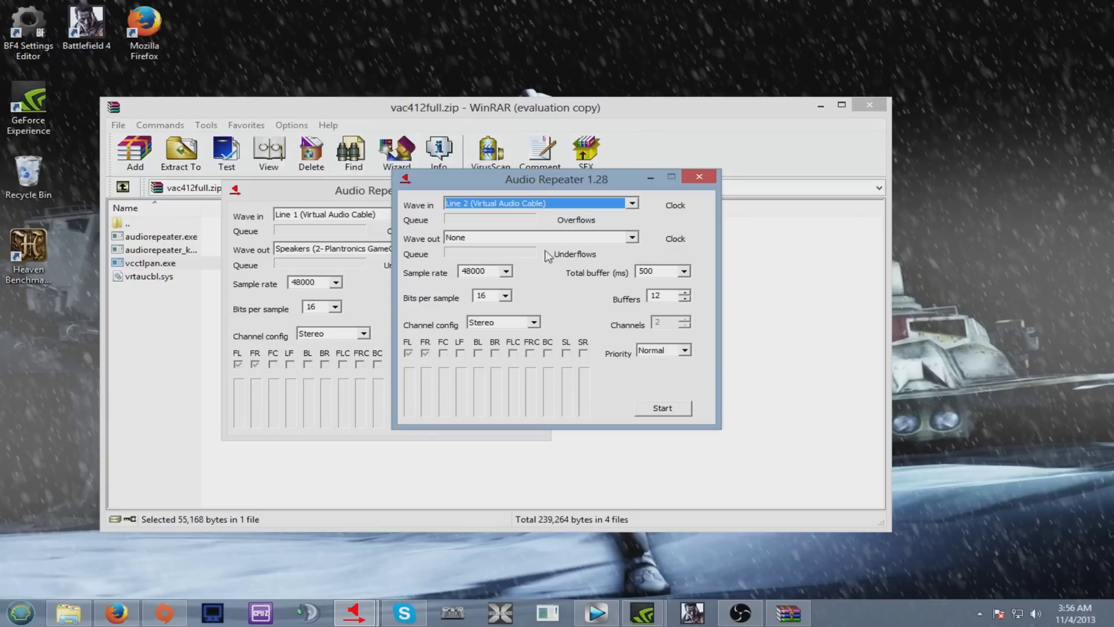
left_click(631, 237)
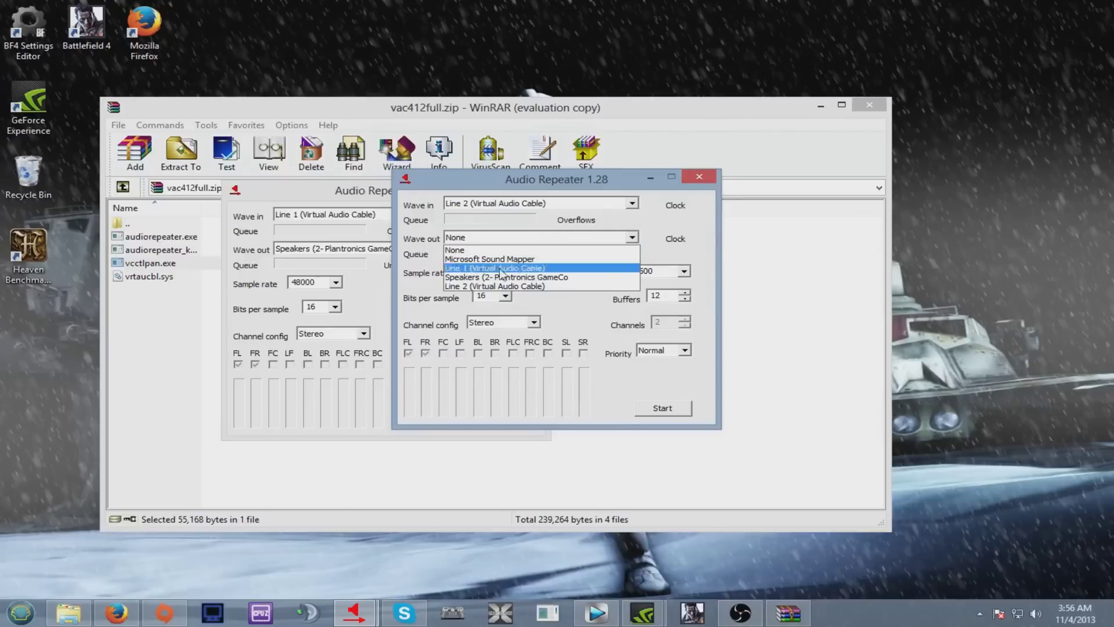
left_click(452, 277)
Restore both running repeaters from the system tray, then minimize both windows
left_click(354, 194)
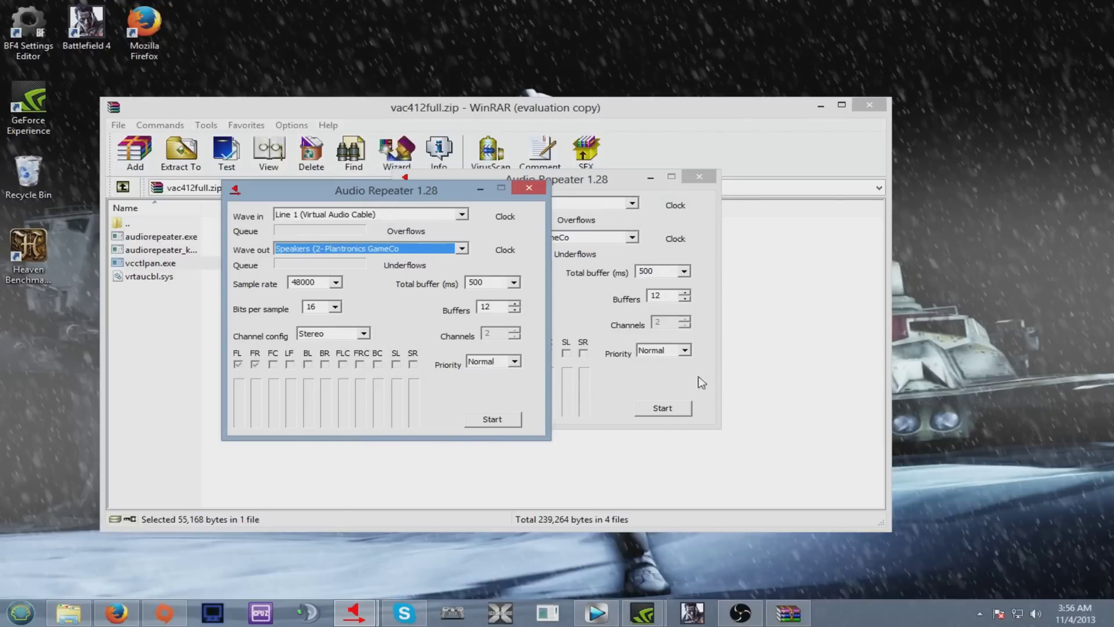
left_click(528, 187)
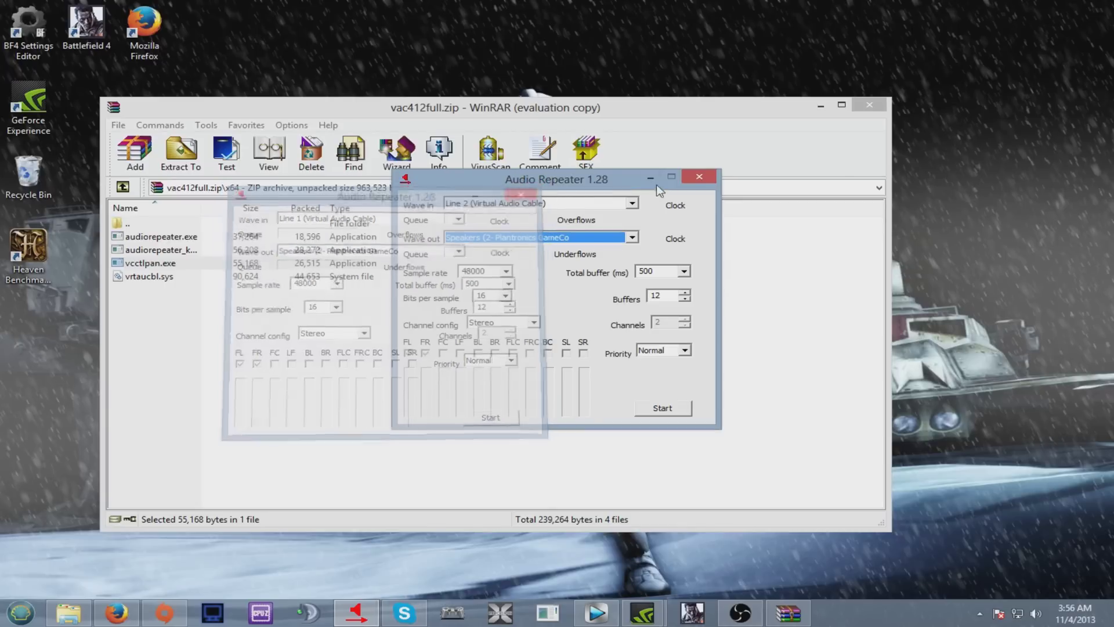
left_click(699, 176)
left_click(979, 614)
left_click(940, 498)
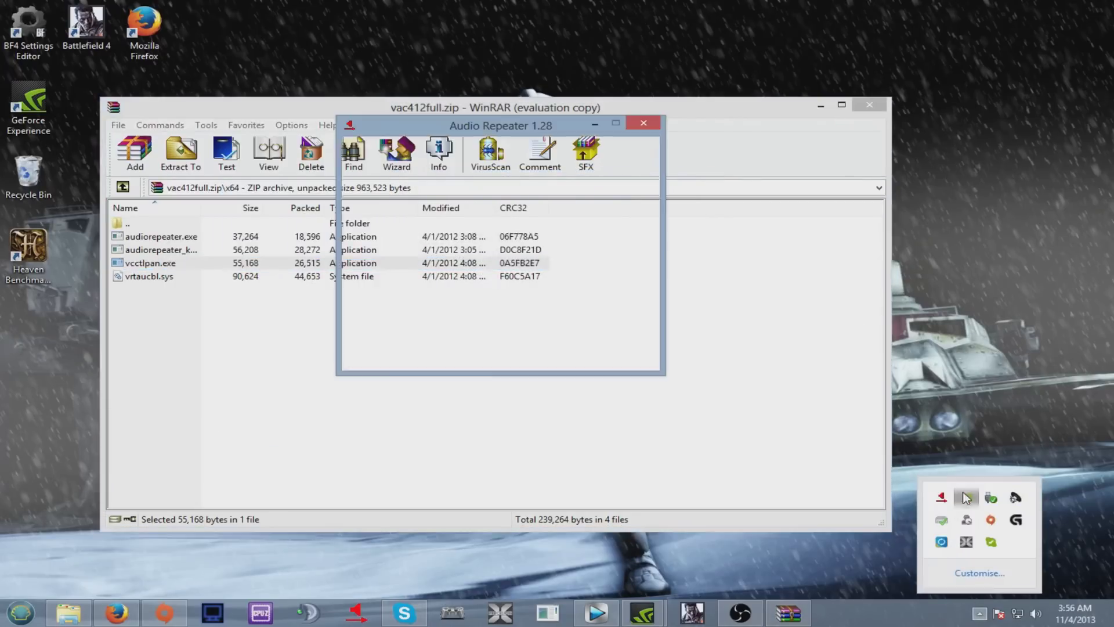
left_click(940, 498)
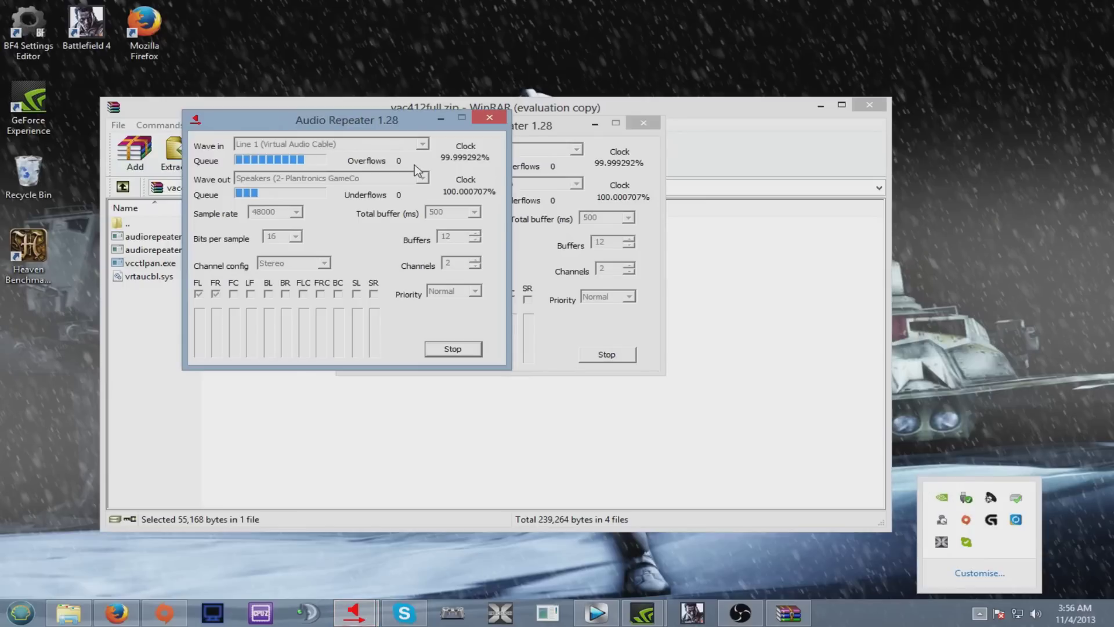
left_click_drag(385, 117, 537, 129)
left_click(595, 124)
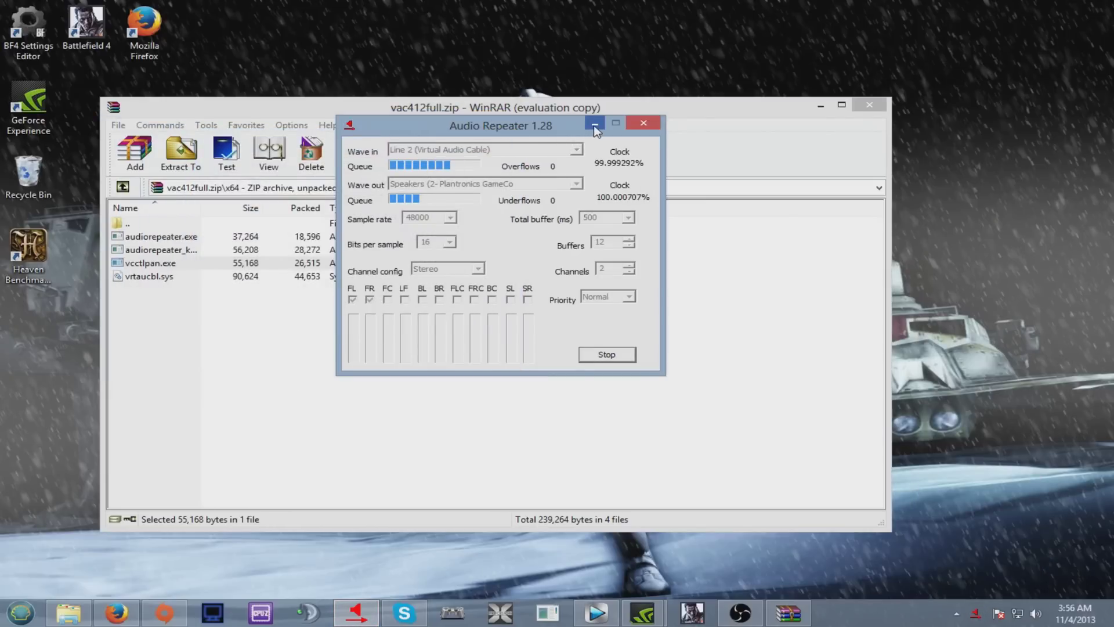
left_click(595, 124)
Open the playback devices list and inspect the Line 1 and Line 2 device options
right_click(1036, 614)
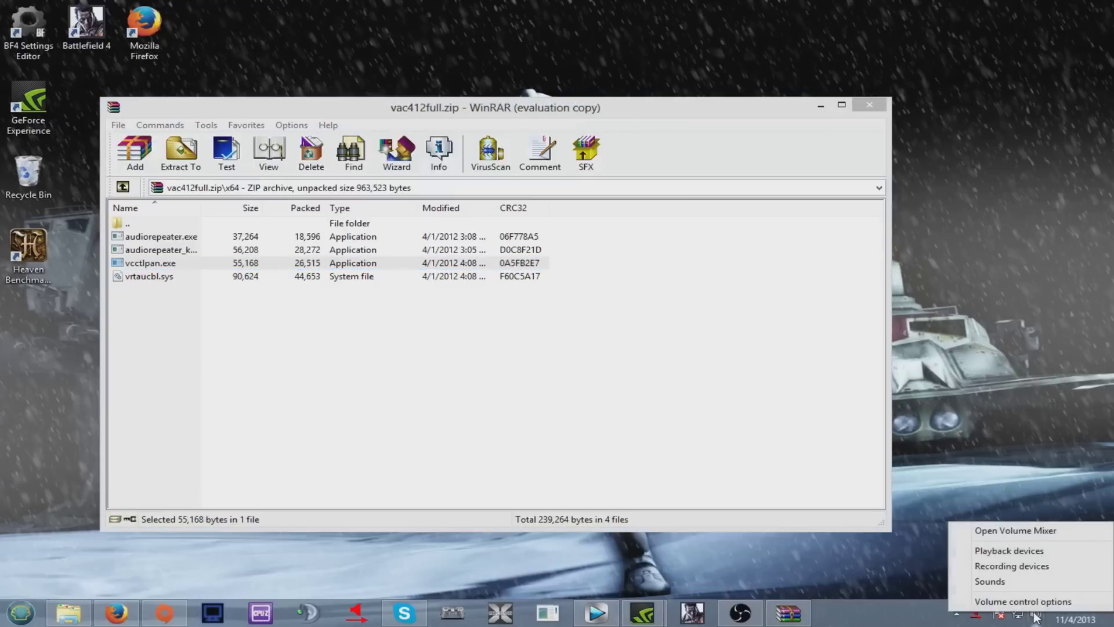
left_click(1034, 556)
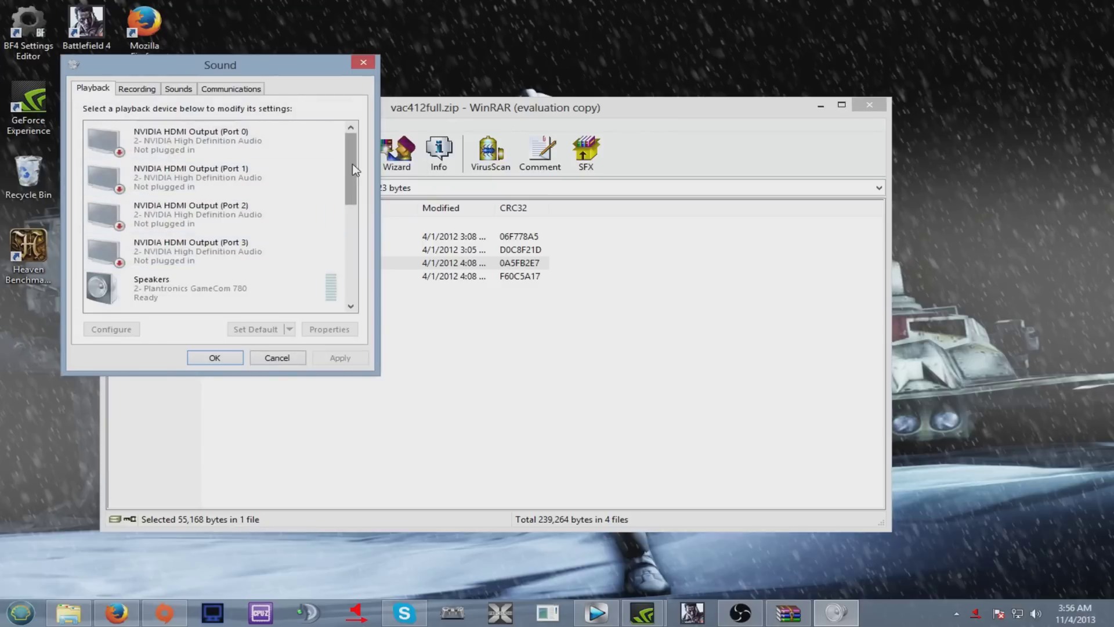
scroll(353, 162, "down", 3)
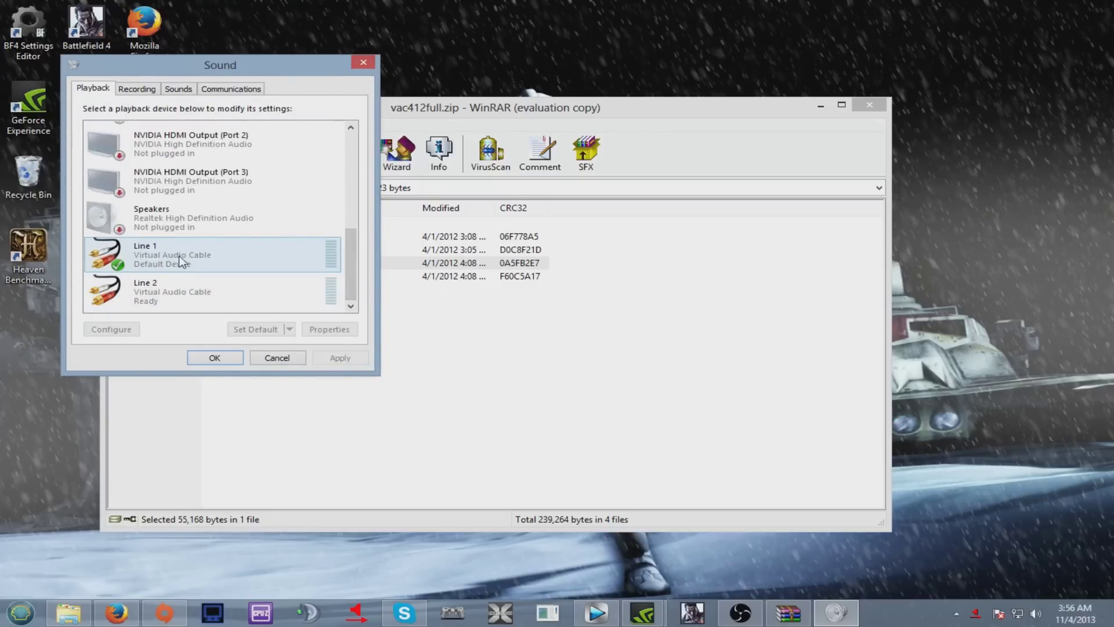
right_click(168, 267)
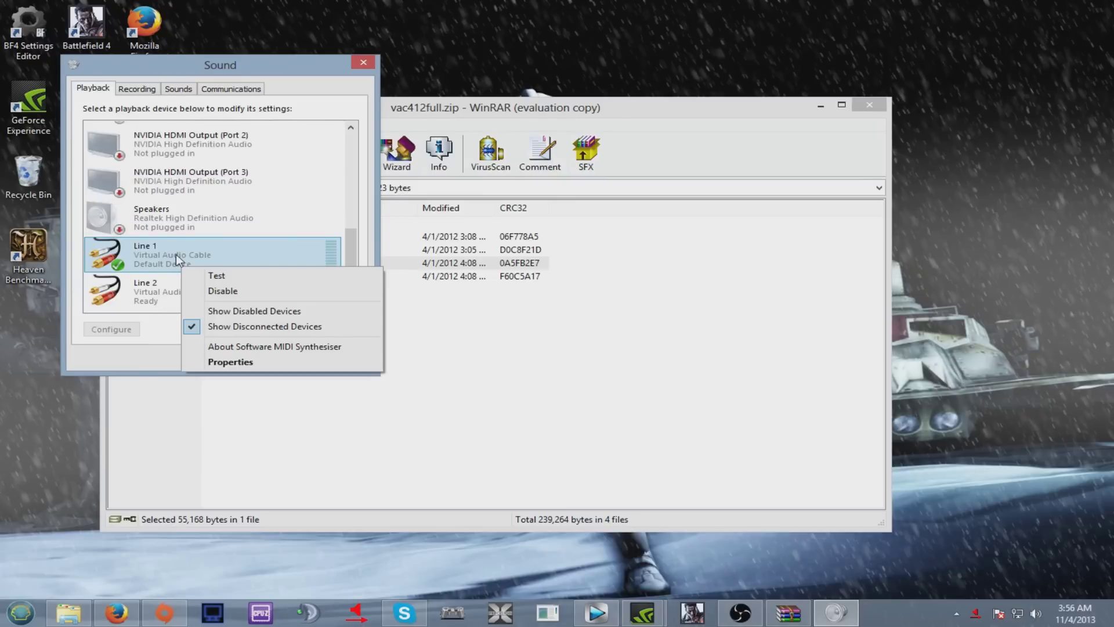
right_click(161, 288)
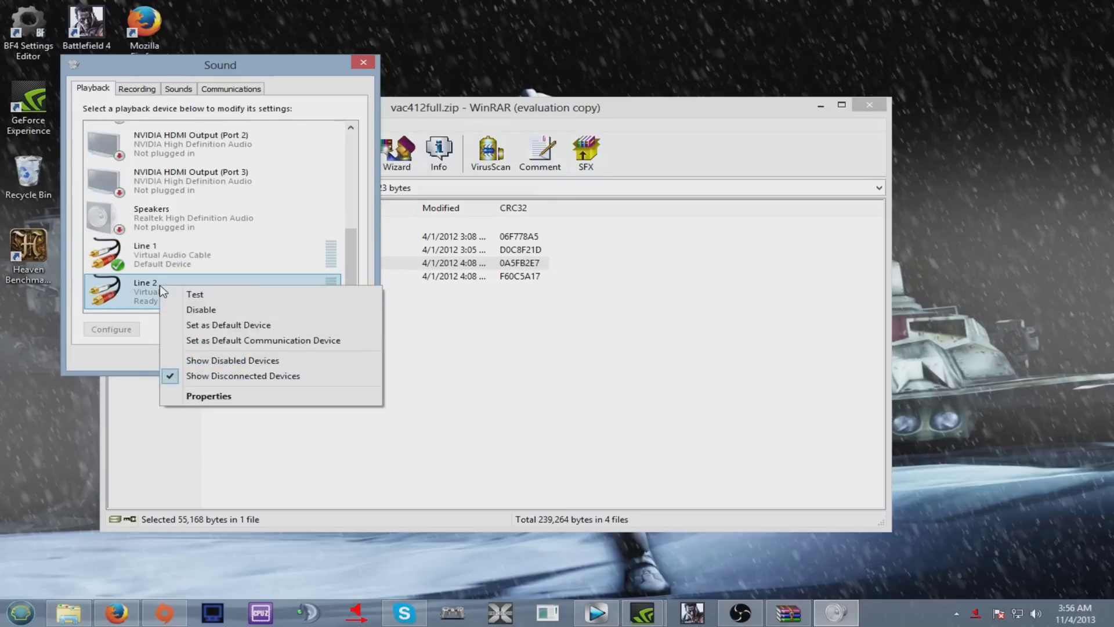
right_click(156, 259)
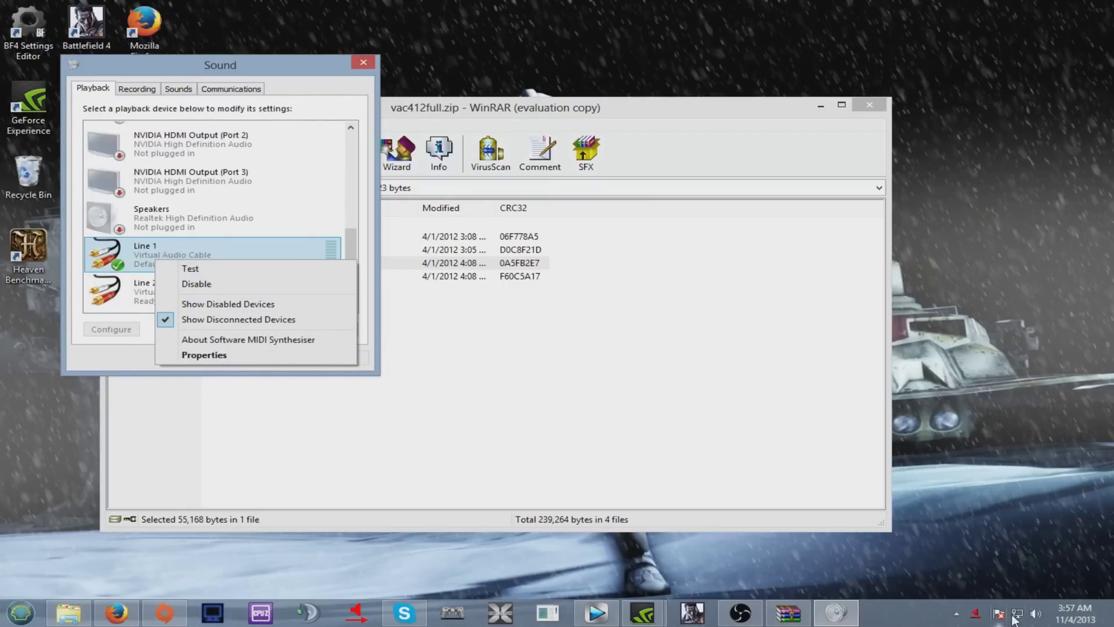
Raise Line 1 volume to maximum, then close the sound settings and the WinRAR window
left_click(1036, 614)
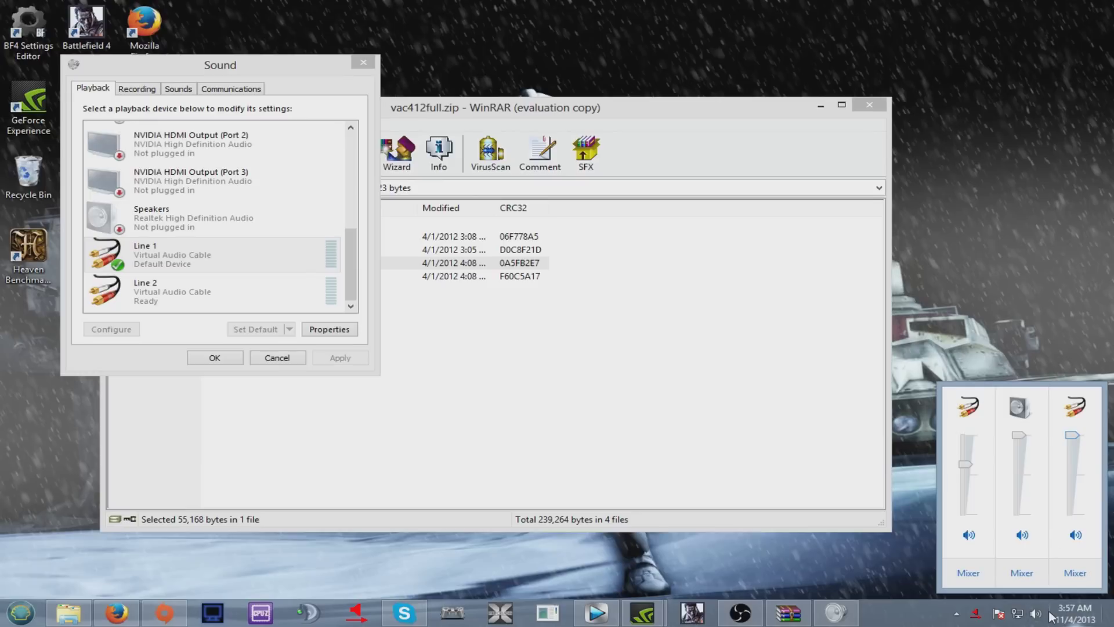
left_click_drag(966, 464, 975, 441)
left_click(363, 62)
left_click(869, 105)
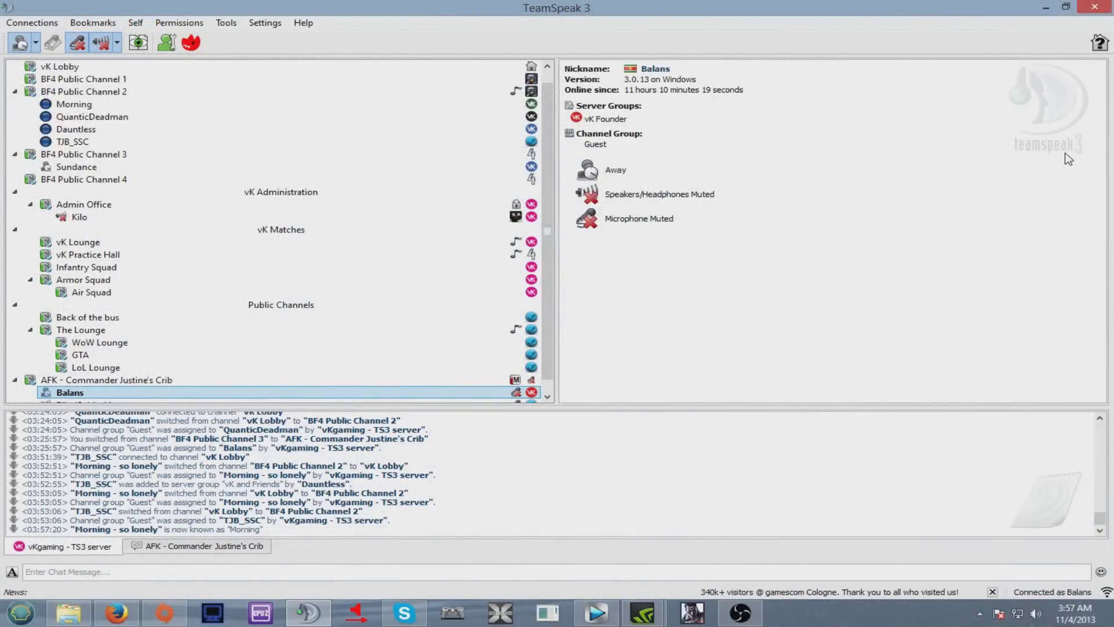
Confirm TeamSpeak's playback device is Line 2 (Virtual Audio Cable) in Options, then minimize TeamSpeak
left_click(255, 25)
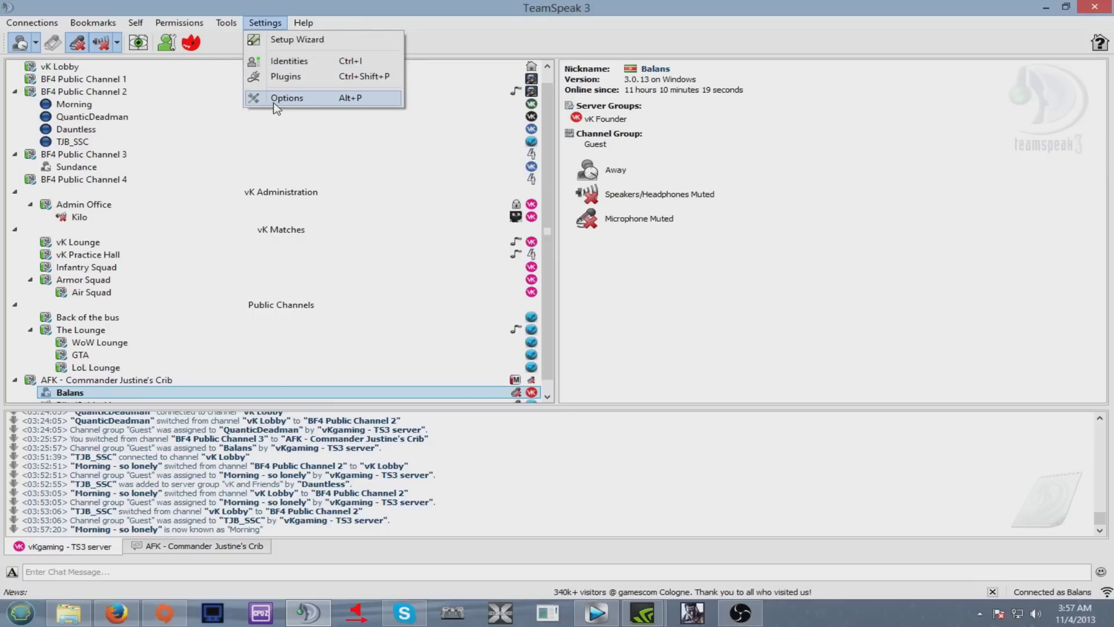
left_click(342, 97)
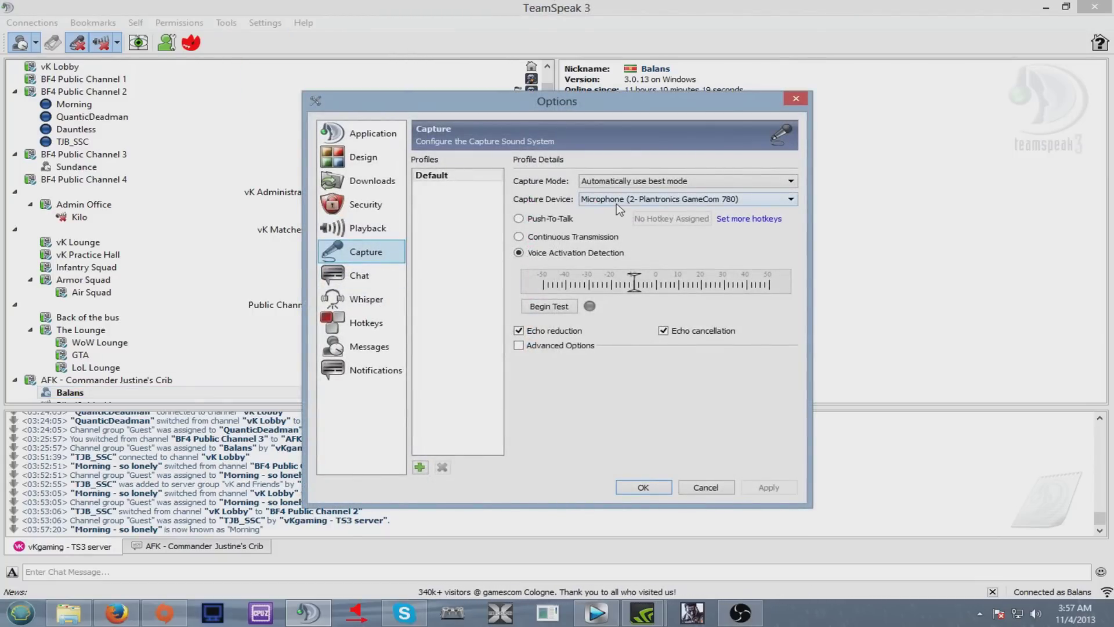
left_click(362, 228)
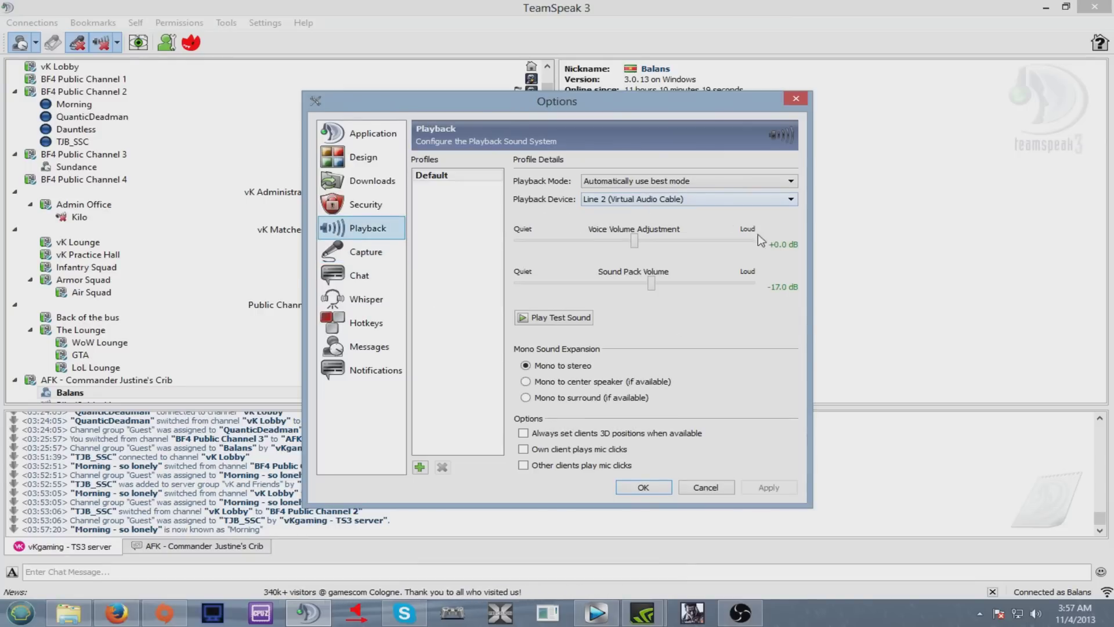
left_click(643, 487)
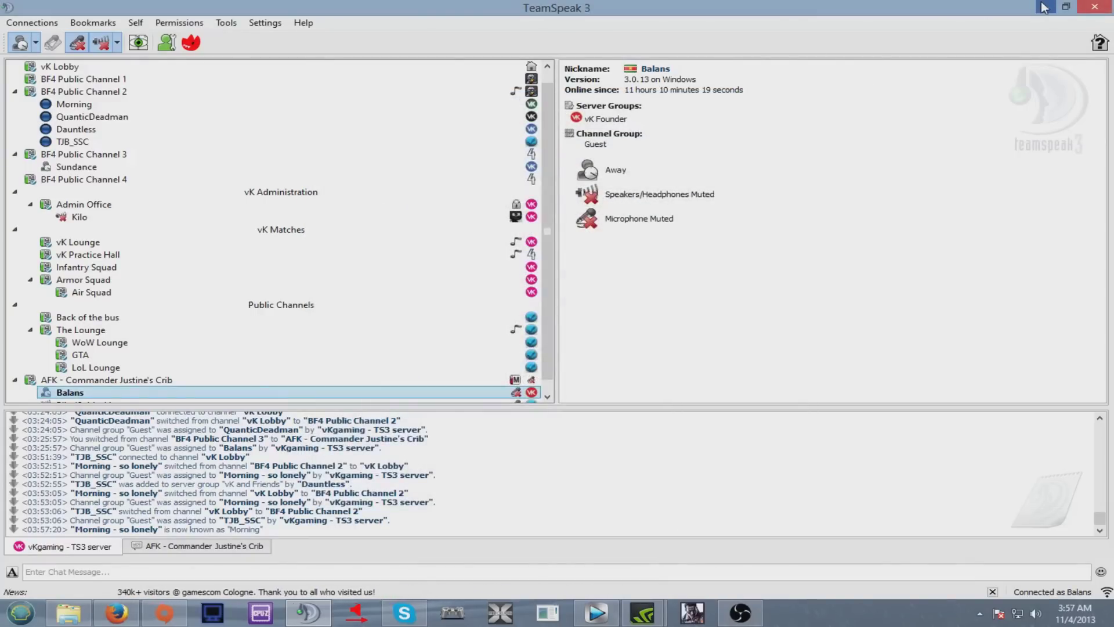
left_click(1045, 7)
Minimise ShadowPlay, restore Vegas, and scrub the recording to 1:11, 4:51, 8:31, 0:39, then 1:08
left_click(635, 193)
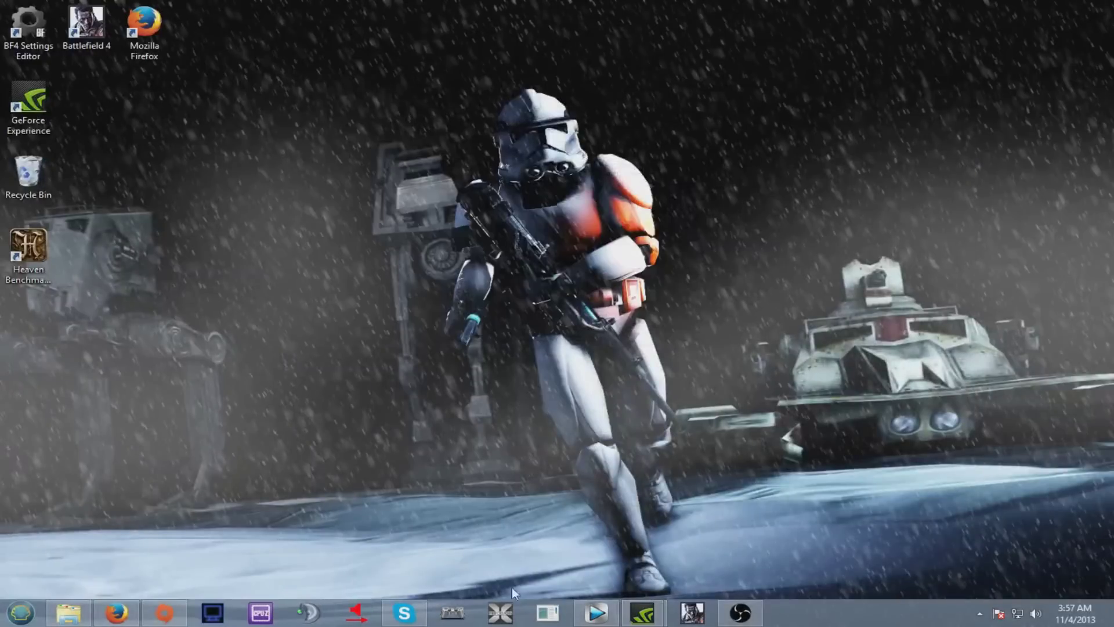
left_click(596, 612)
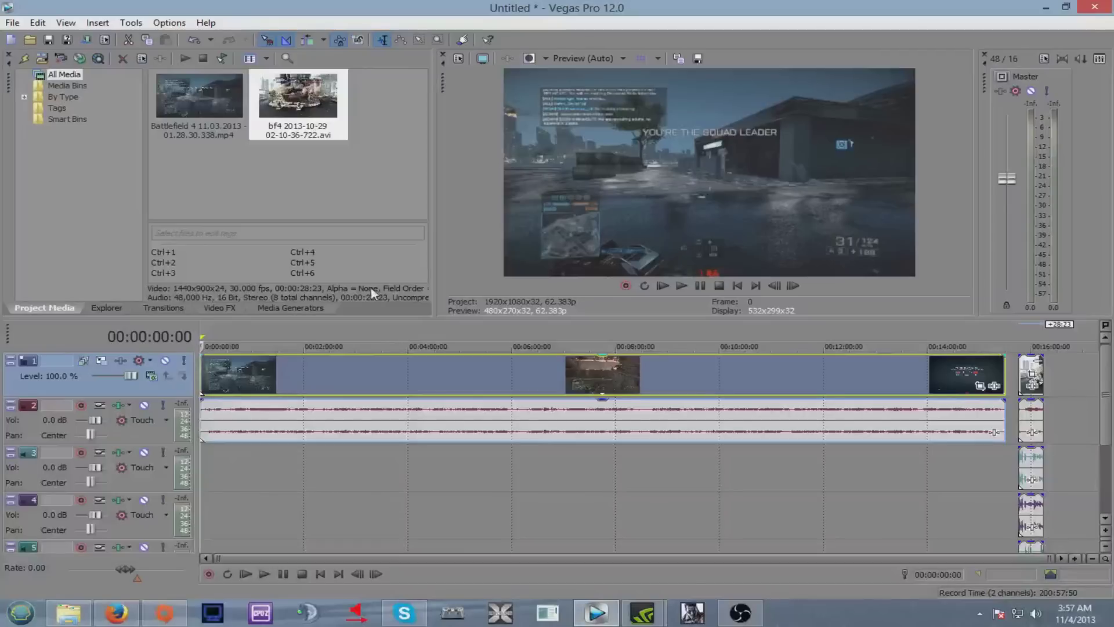
left_click(262, 375)
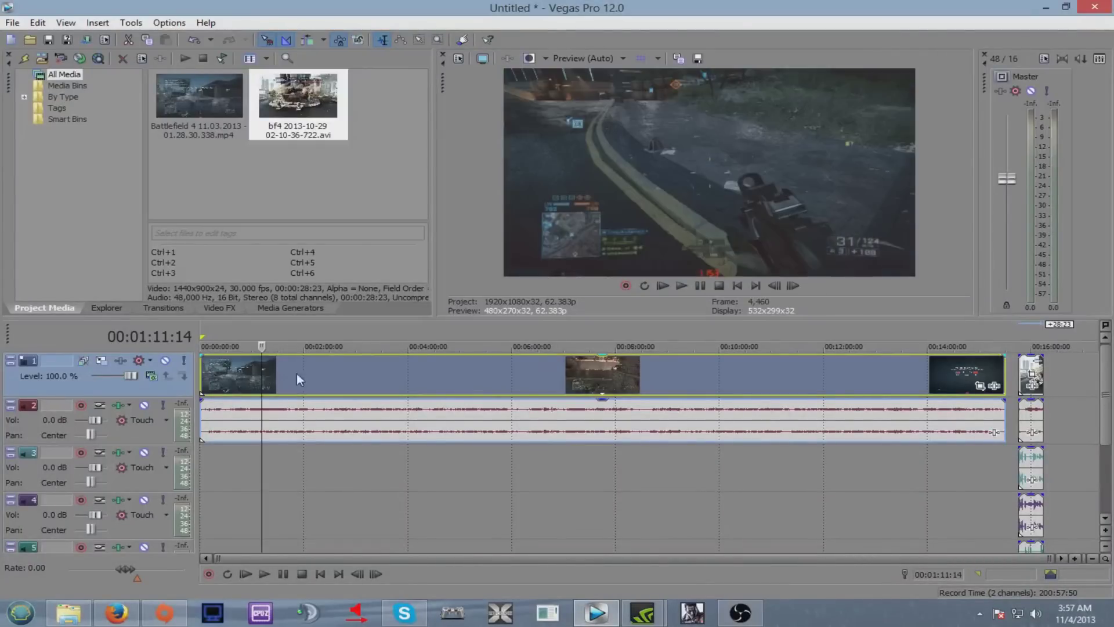
left_click(452, 376)
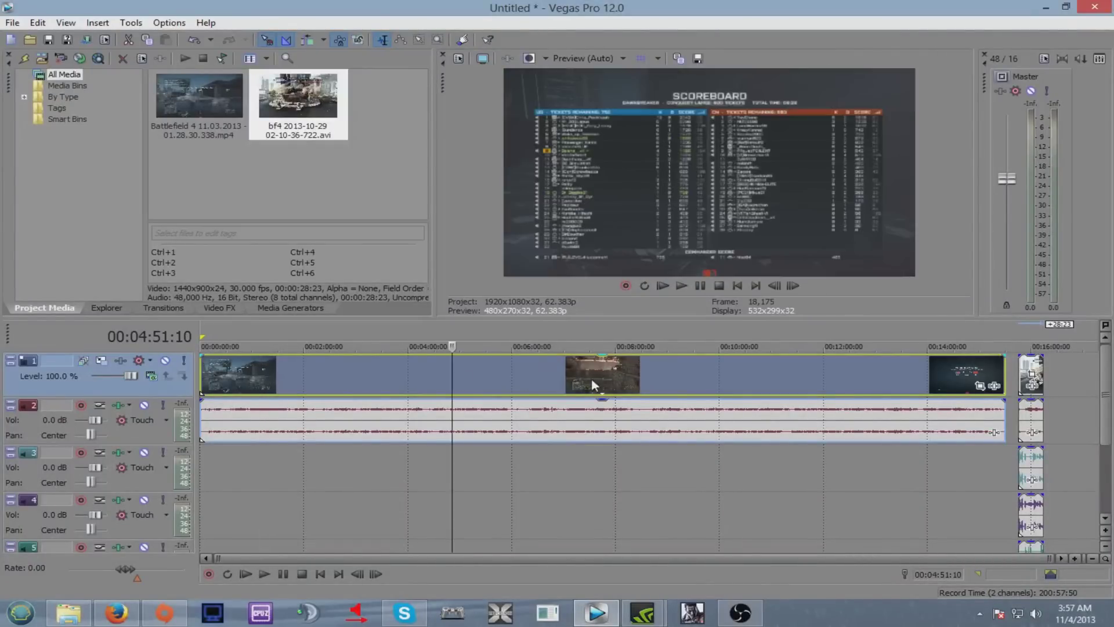
left_click(642, 380)
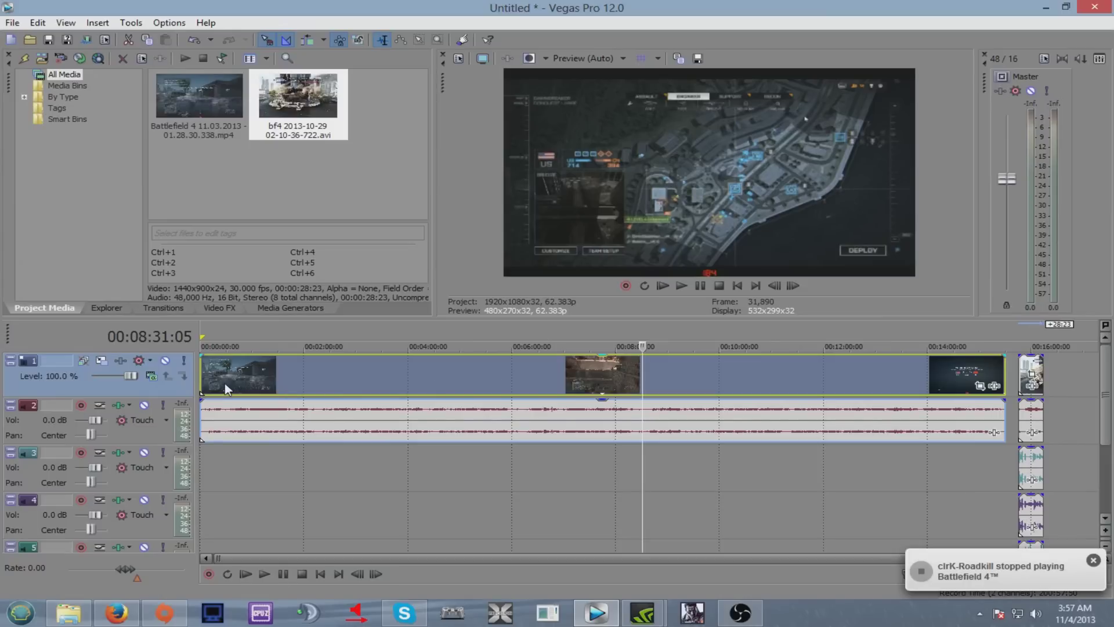
left_click(234, 421)
left_click(259, 372)
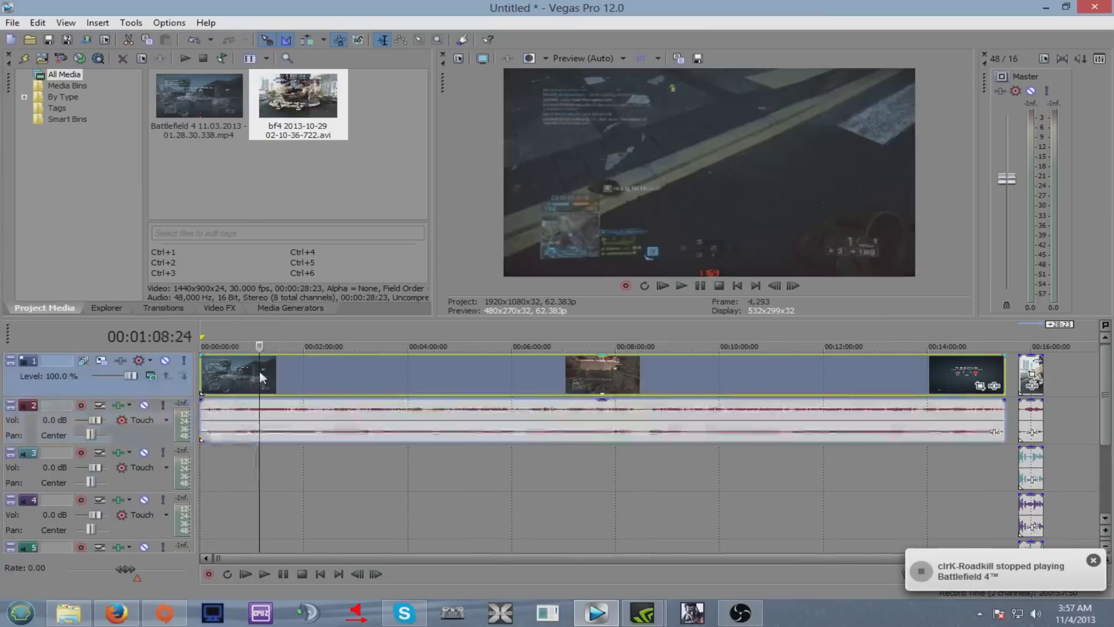
Play the recording from about 1:08 to hear its audio, stop, then jump to 15:45
left_click(264, 574)
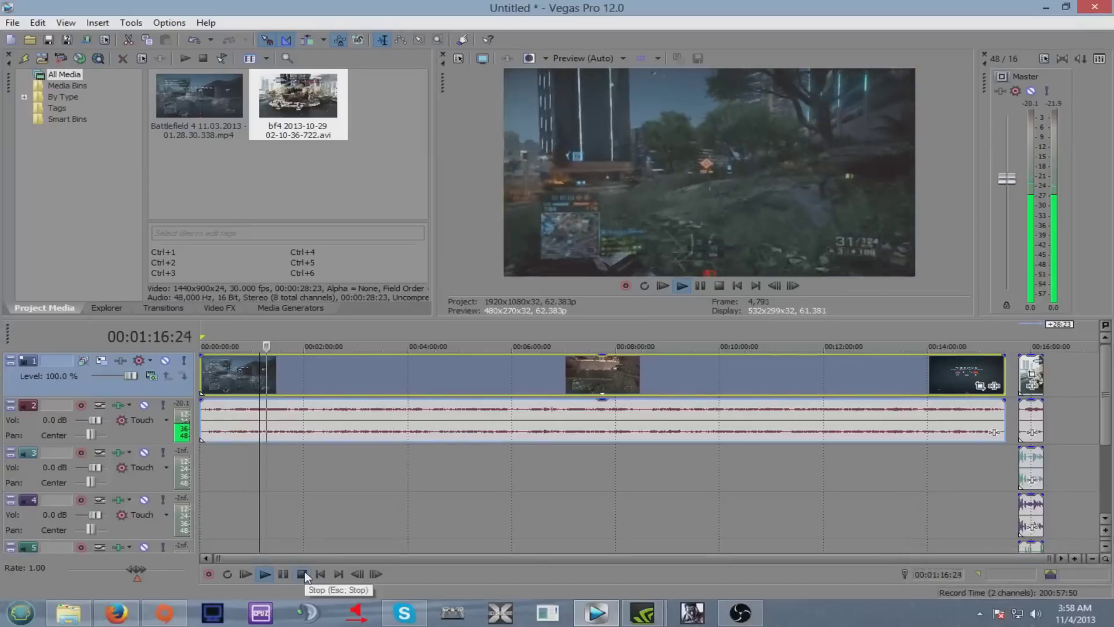
left_click(302, 574)
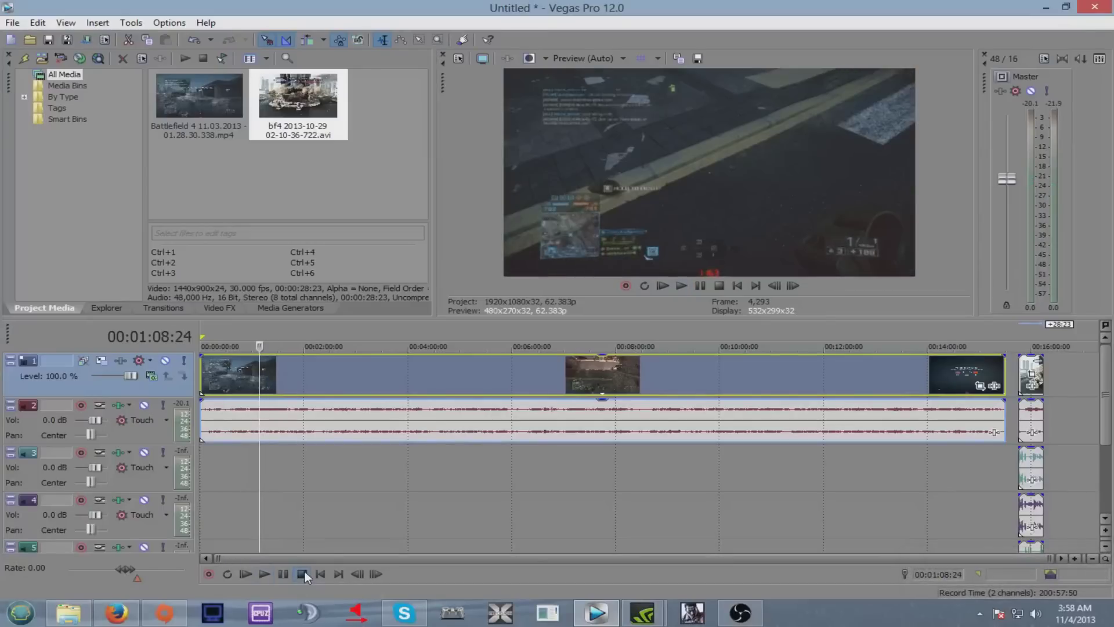
left_click(1025, 372)
Select the gameplay clip and jump to 9:16, 7:45, 6:09, then the final clip near 15:53
scroll(1109, 393, "down", 1)
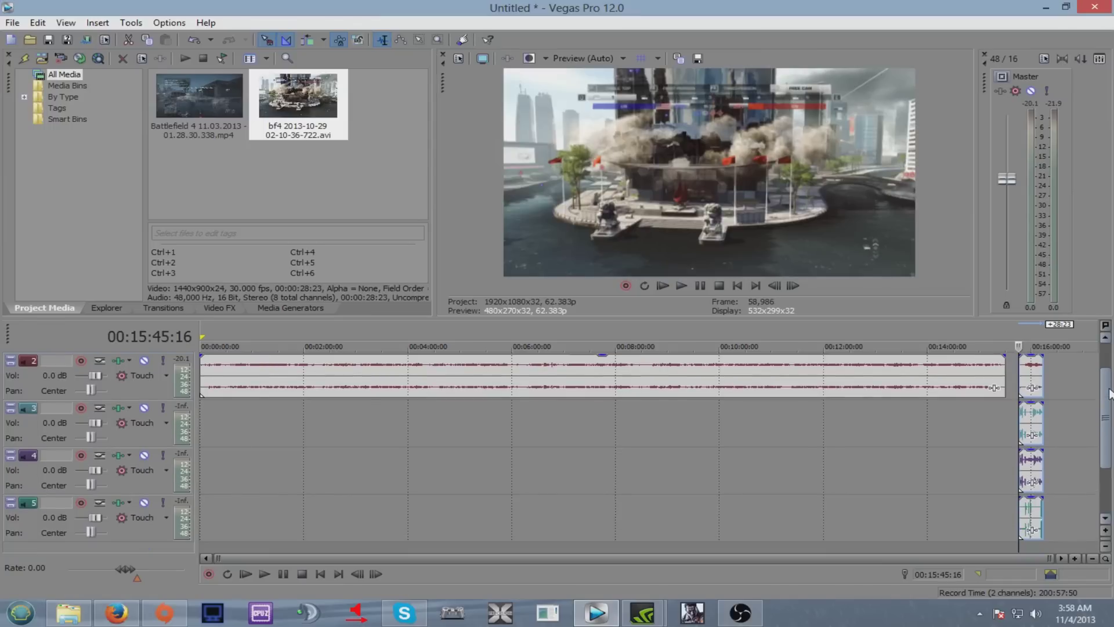
scroll(1110, 394, "up", 1)
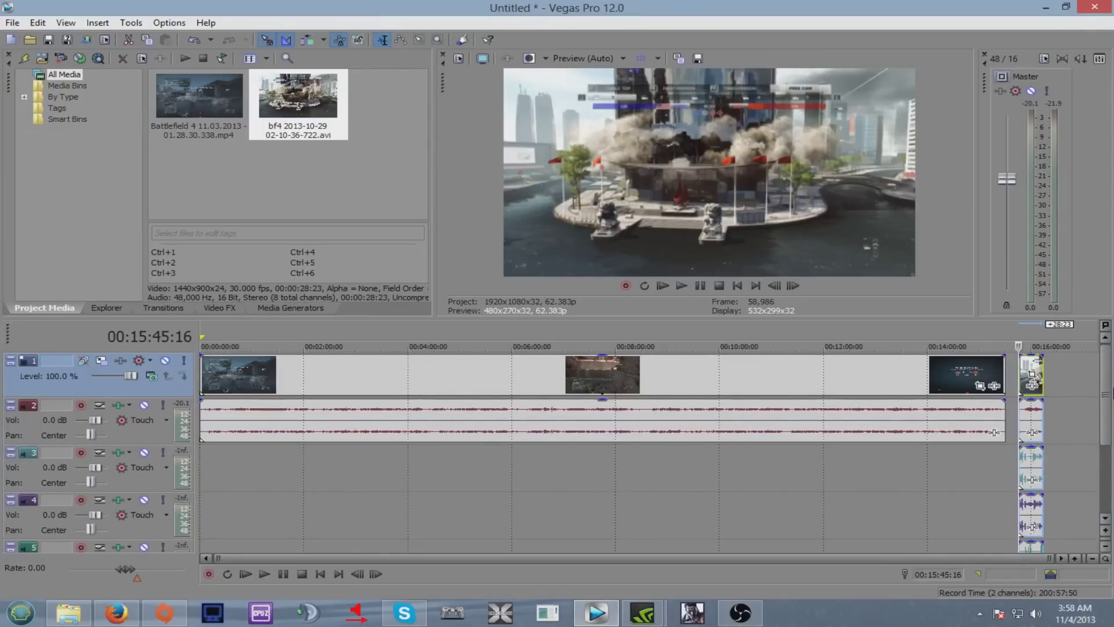
scroll(1108, 394, "down", 1)
scroll(1107, 394, "up", 1)
left_click(681, 375)
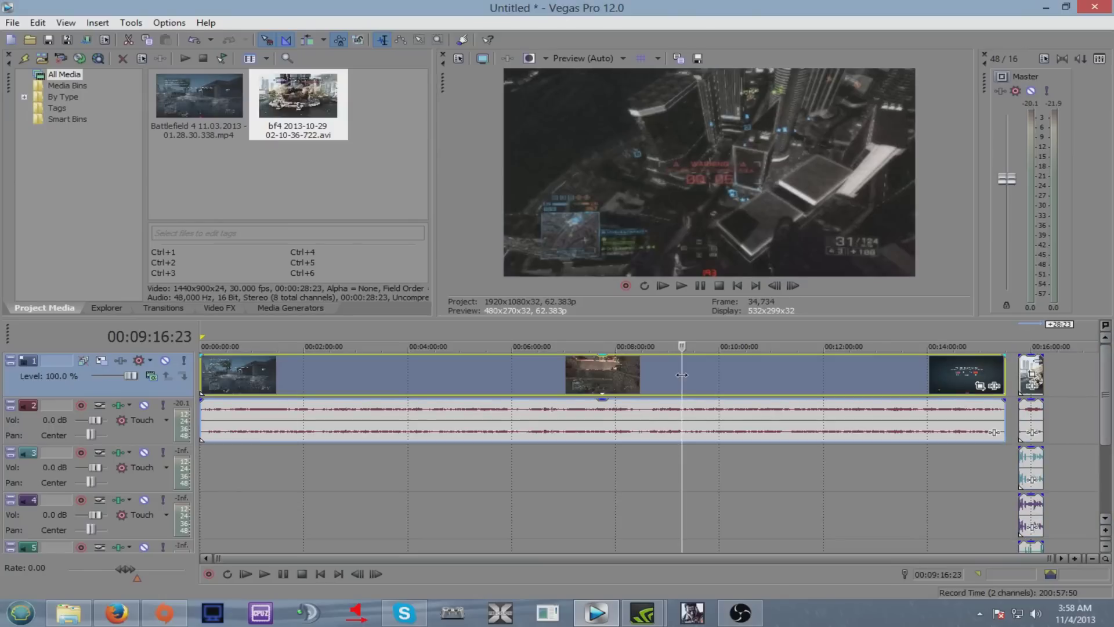
left_click(602, 376)
left_click(521, 386)
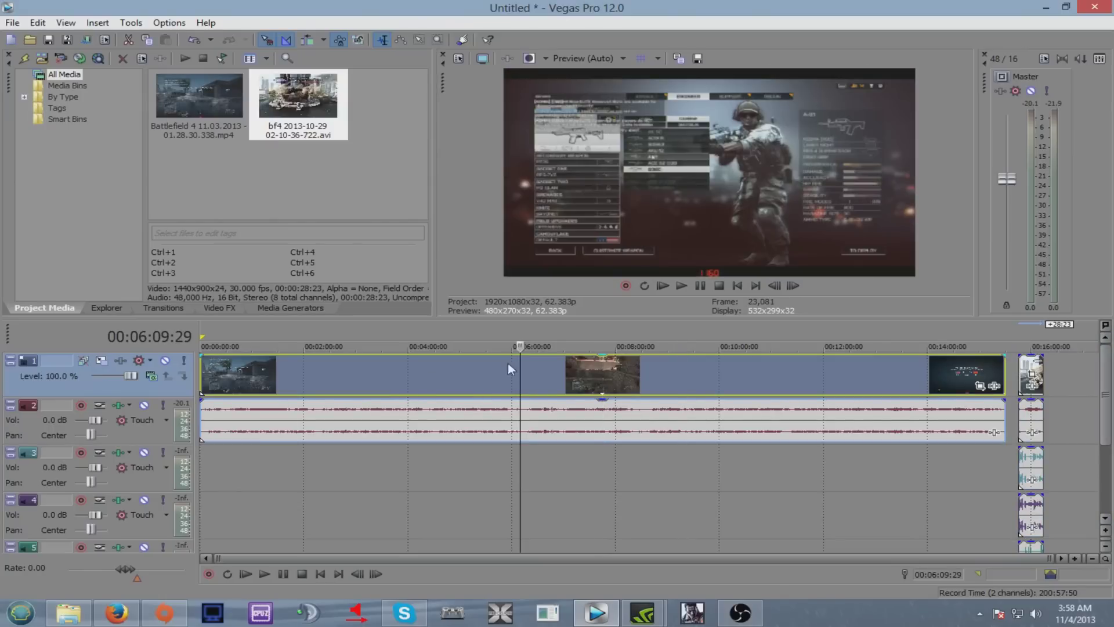
left_click(1026, 369)
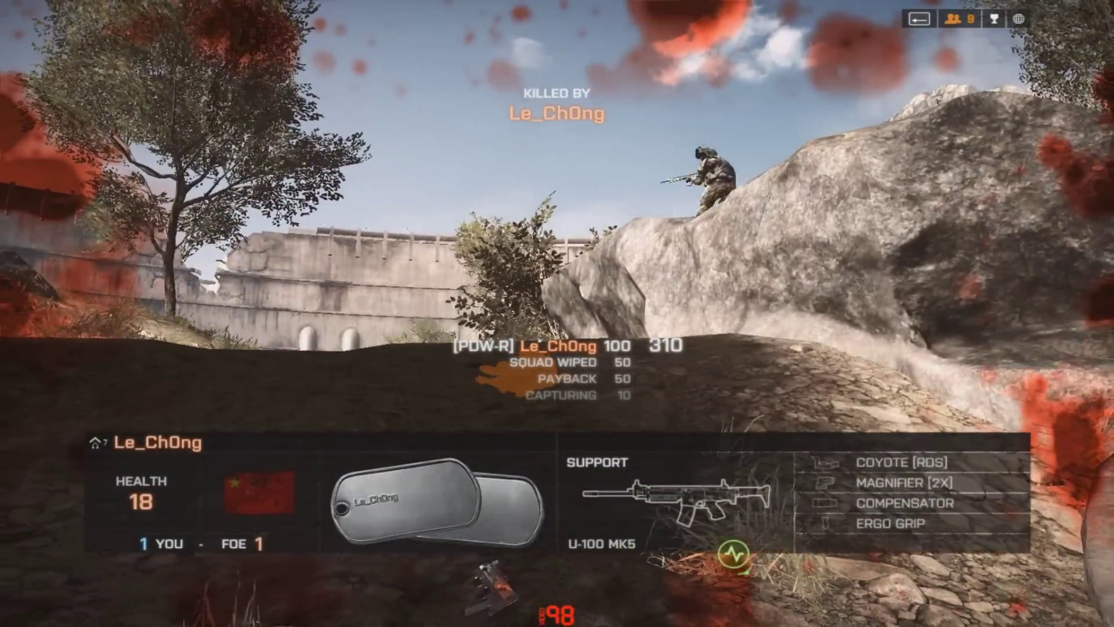
Preview the final clip's Battlefield 4 footage up to the killed-by screen showing the U-100 MK5 loadout
key("Tab")
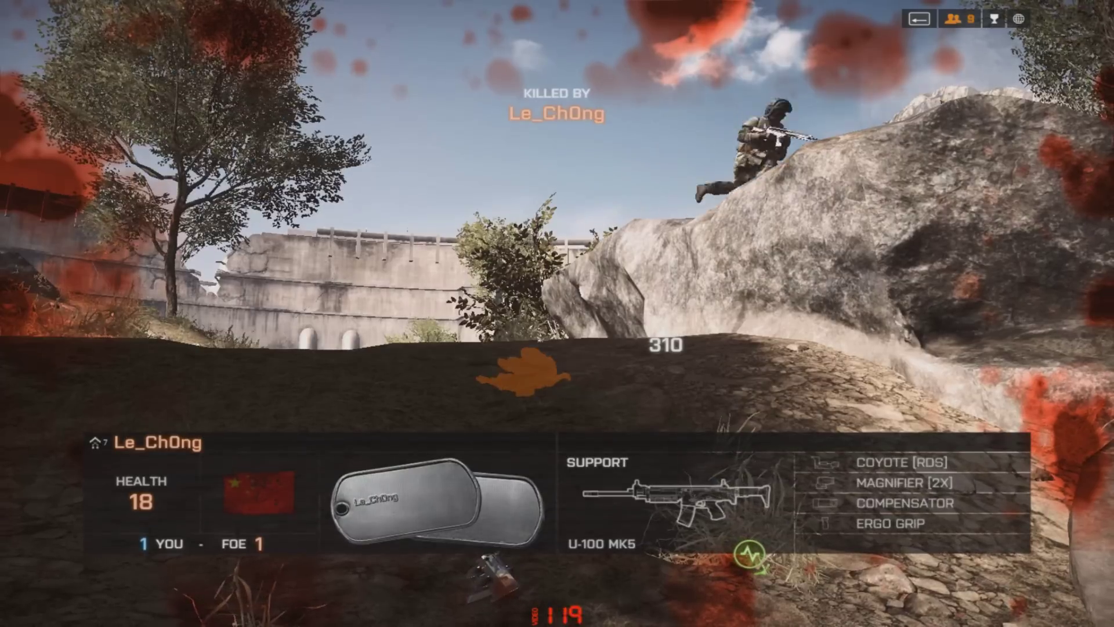